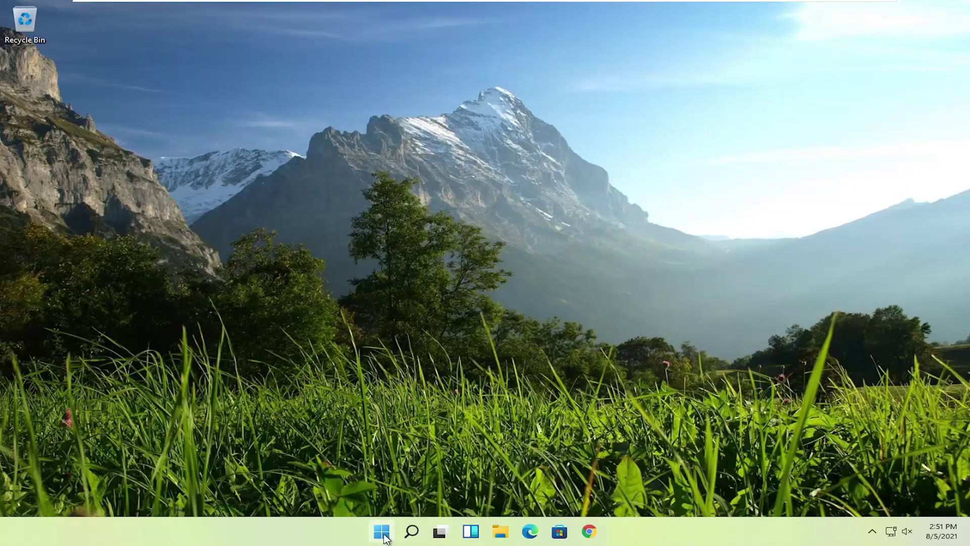
Step: Open Task Manager, reposition its window and display the list of startup apps
right_click(382, 530)
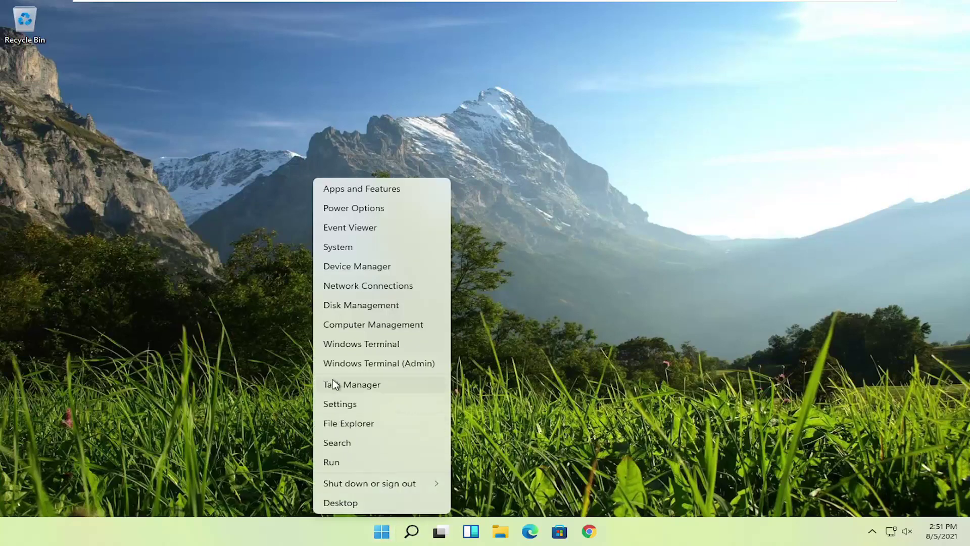
left_click(369, 385)
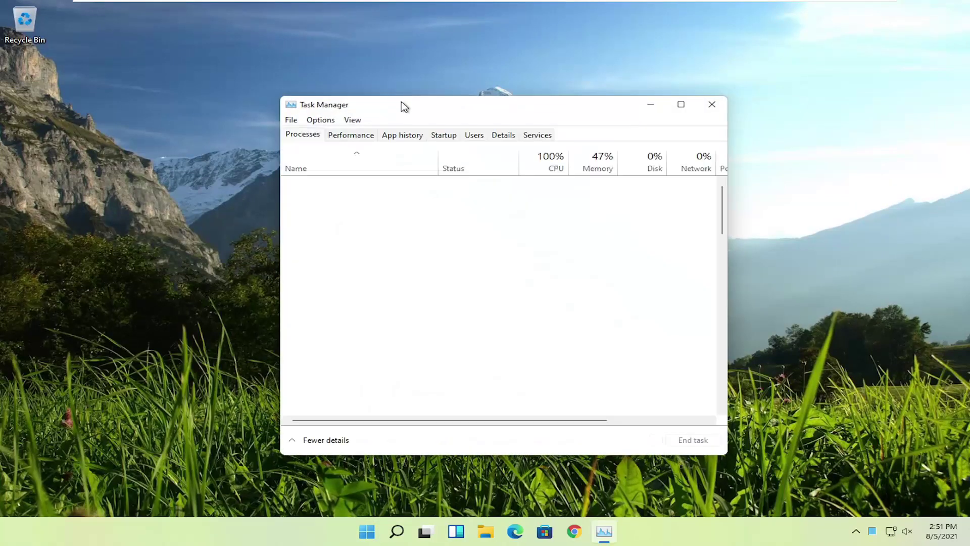
left_click_drag(404, 106, 432, 75)
left_click(457, 100)
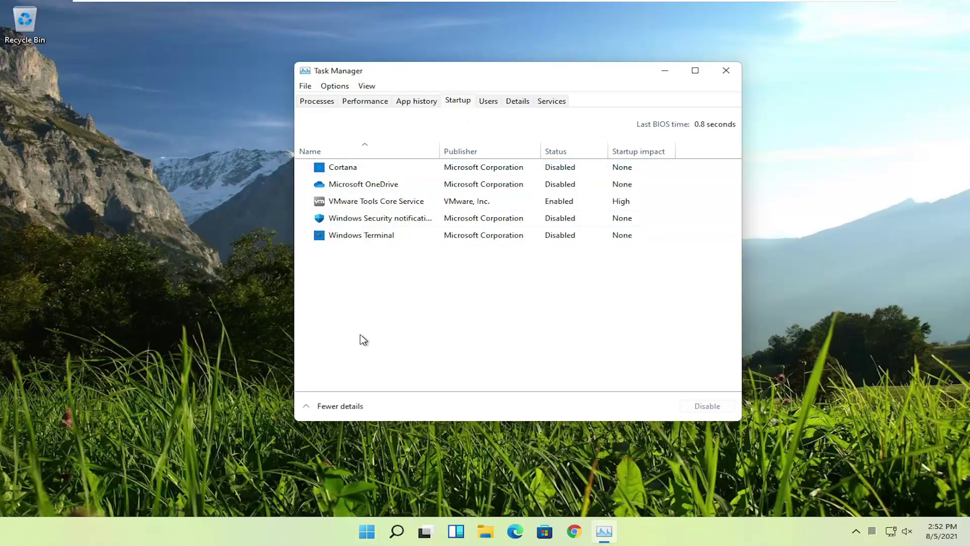
Step: Check the Microsoft OneDrive and Windows Security notification entries among the startup apps, and close Task Manager
left_click(396, 530)
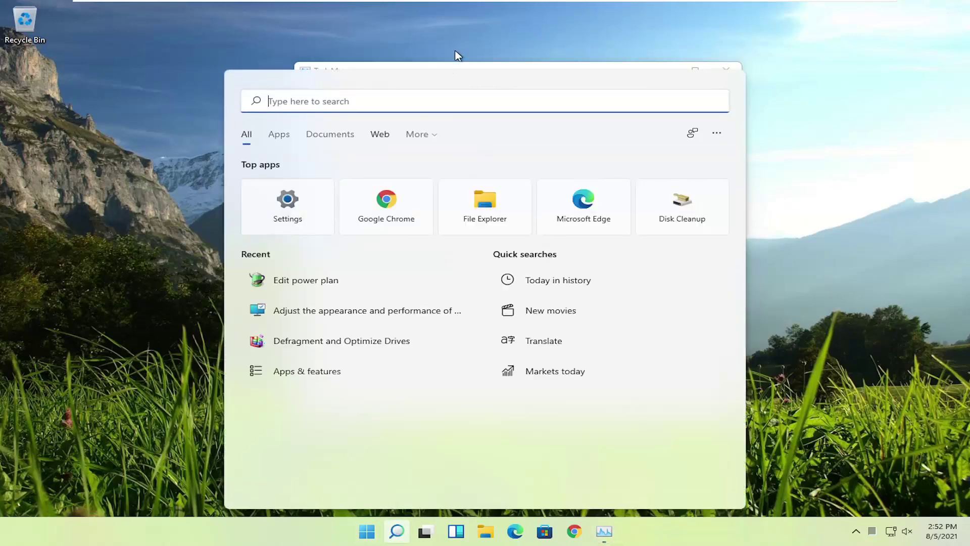
left_click(440, 66)
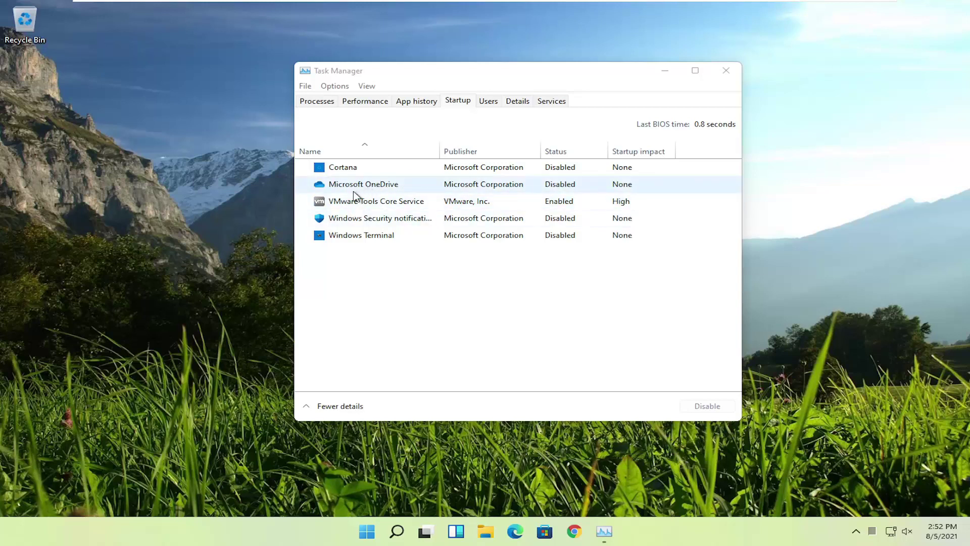
left_click(393, 186)
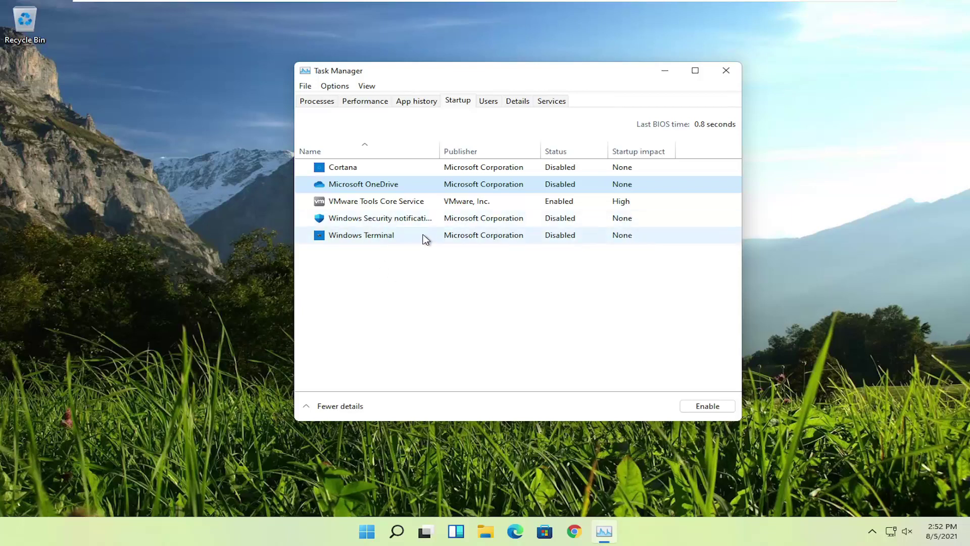
left_click(403, 220)
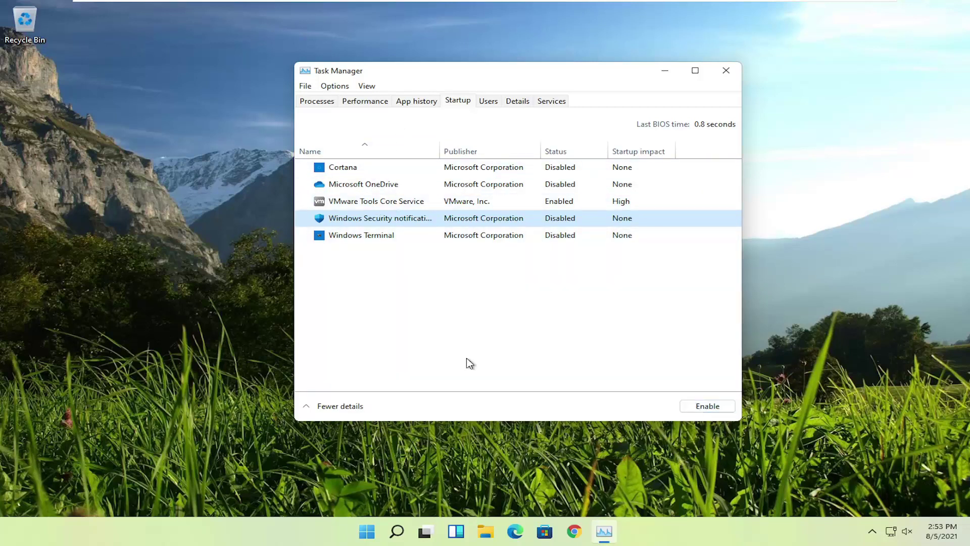
left_click(726, 70)
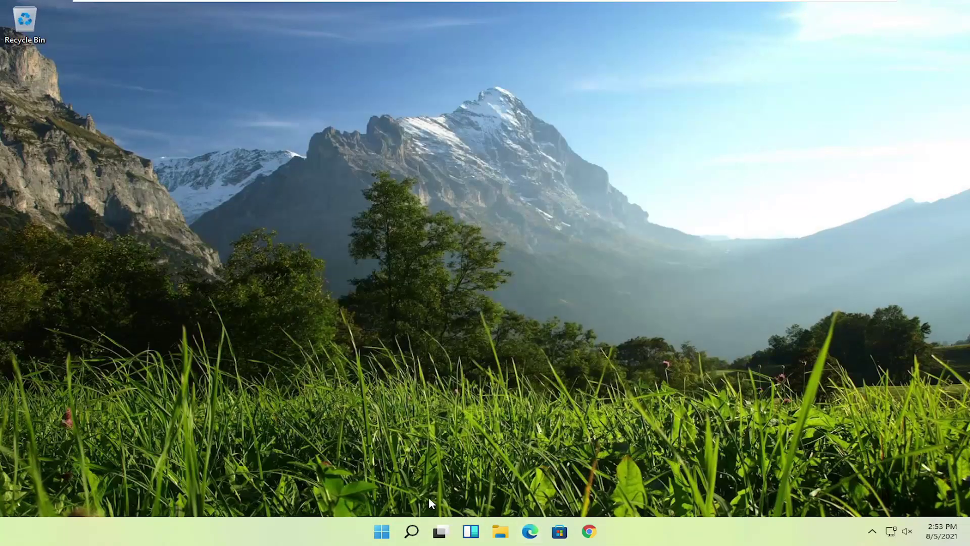
Step: Search for "apps", open Apps & features to look through the installed apps, and close Settings
left_click(410, 533)
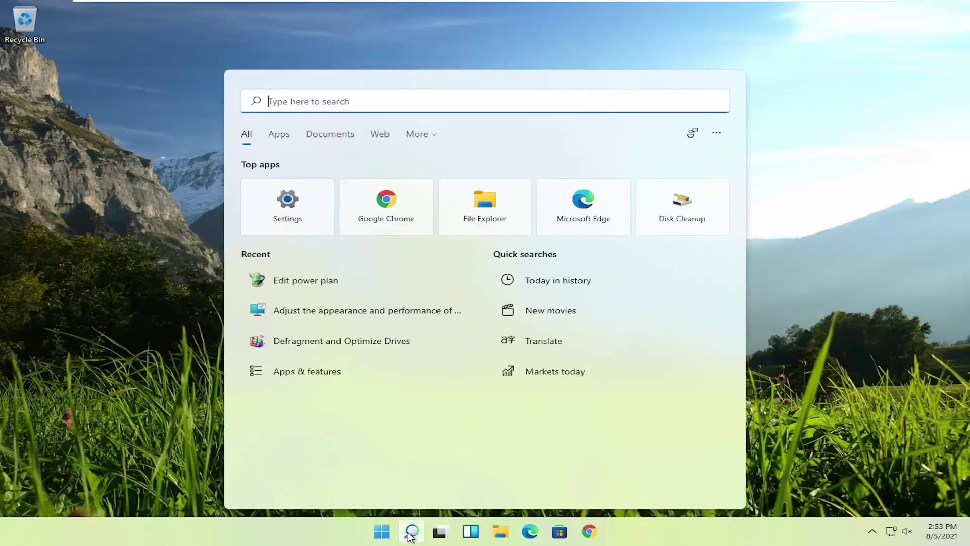
type("apps")
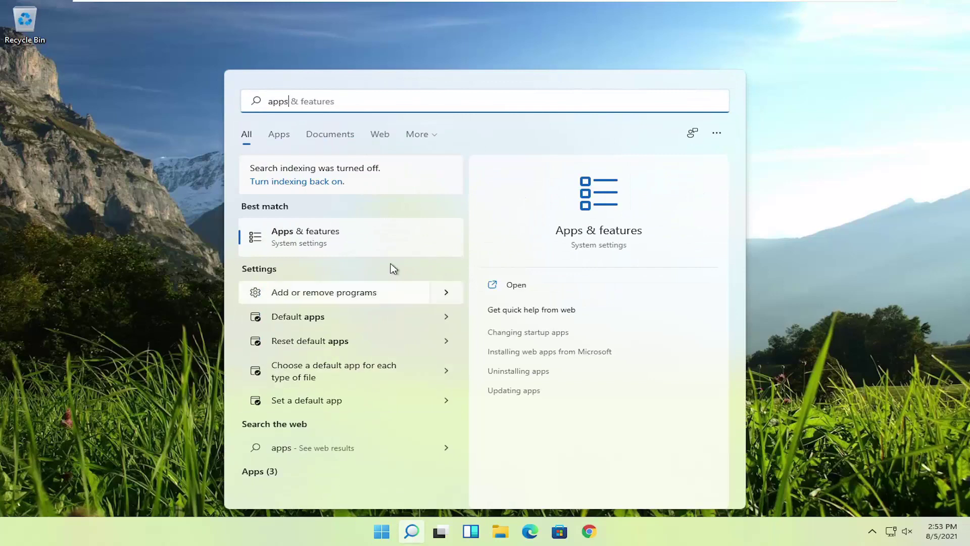
left_click(317, 241)
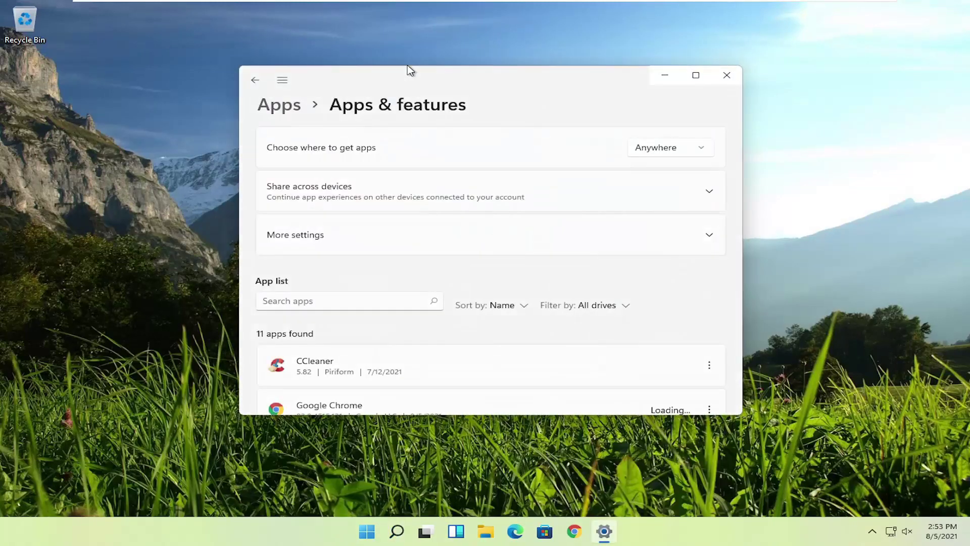
scroll(452, 242, "down", 5)
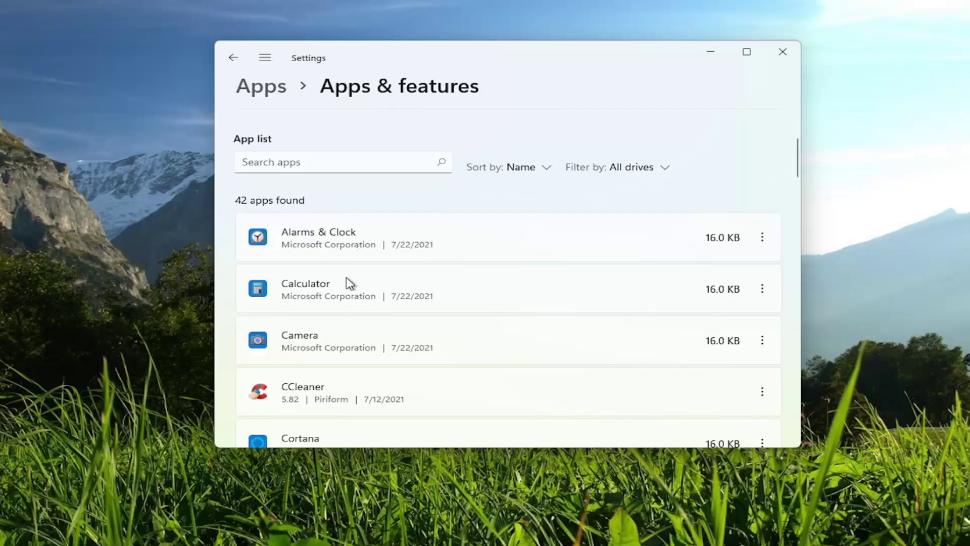
scroll(320, 286, "down", 3)
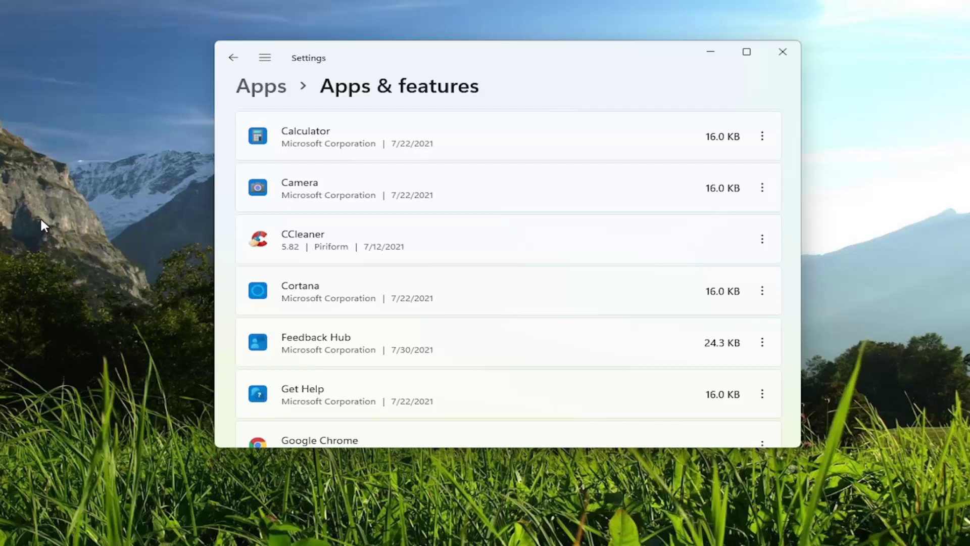
left_click(780, 58)
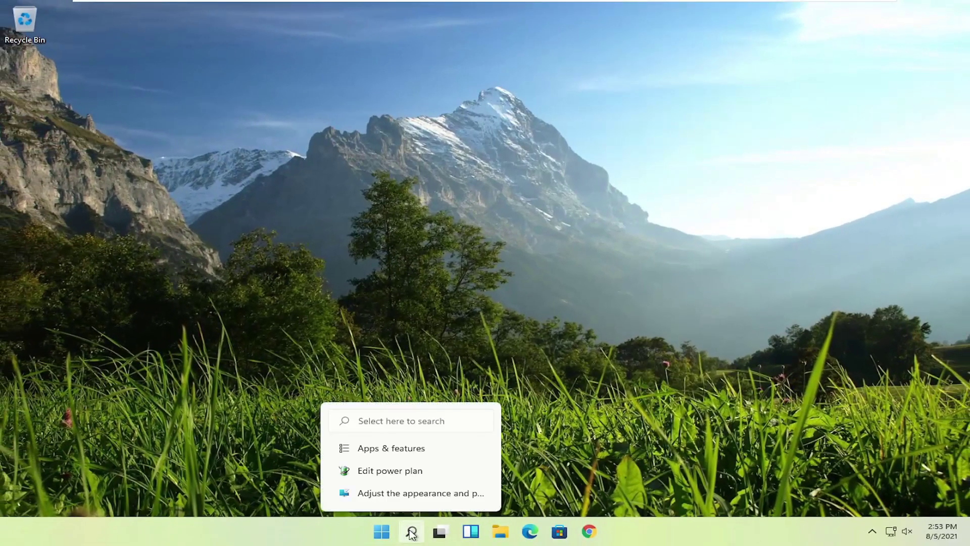
Step: Search Windows for "power" and open Edit power plan
left_click(412, 532)
type("p")
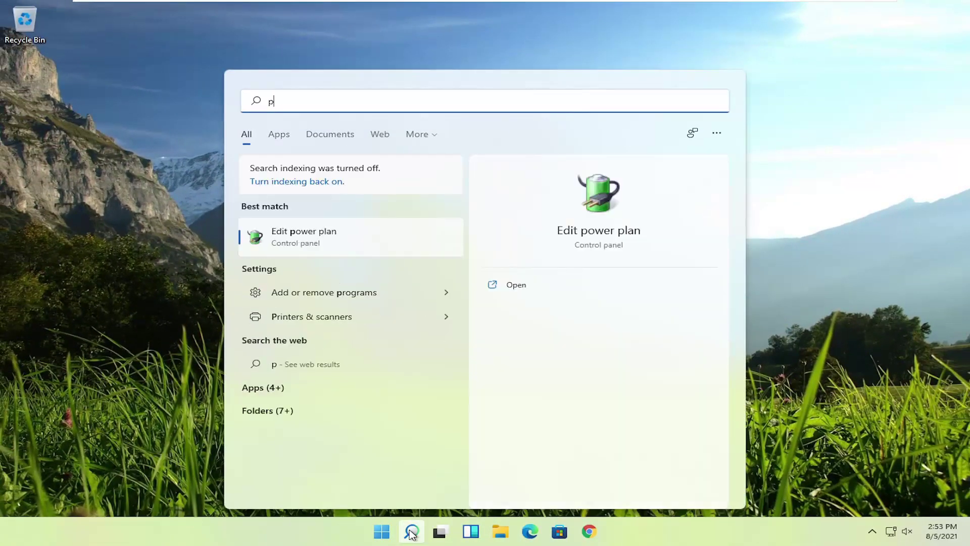
type("ower")
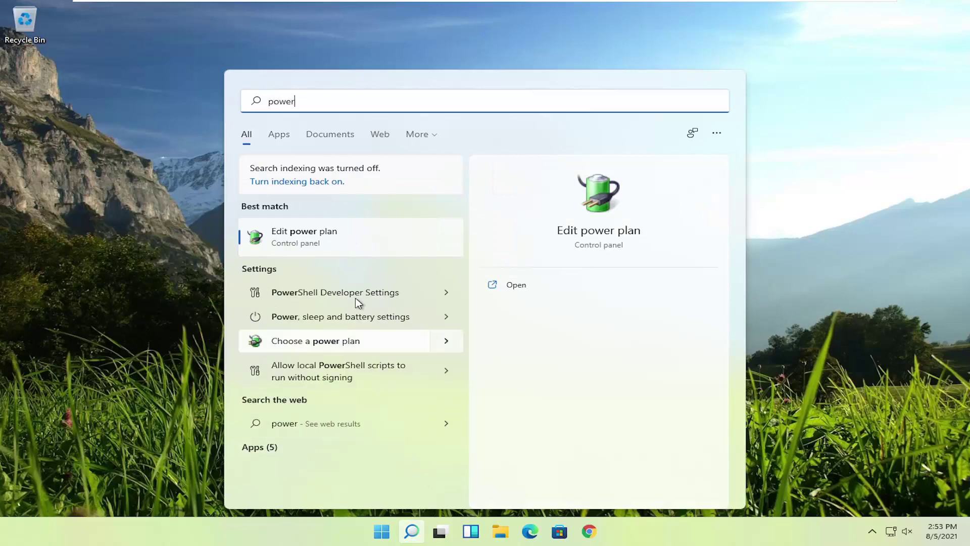
left_click(311, 236)
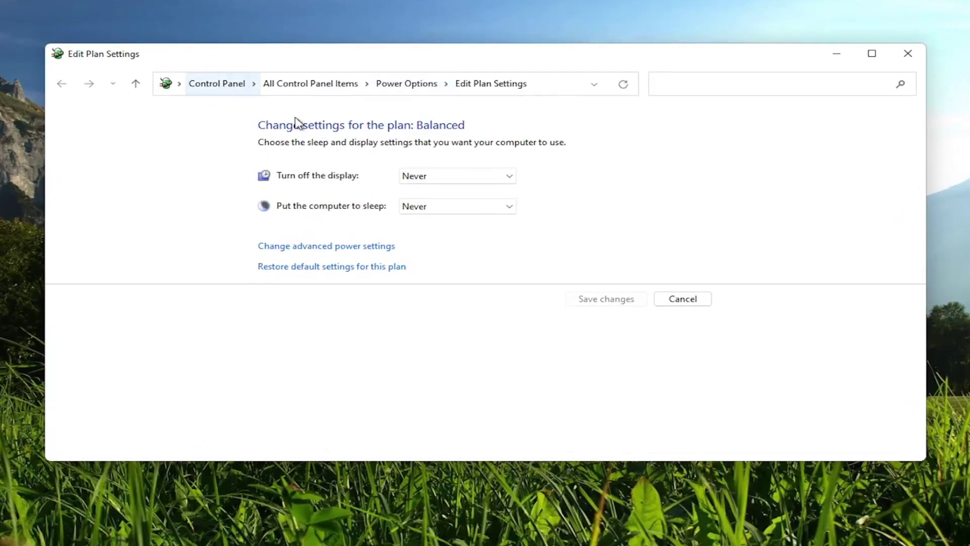
Step: Show all Control Panel items as large icons and open Power Options
left_click(215, 93)
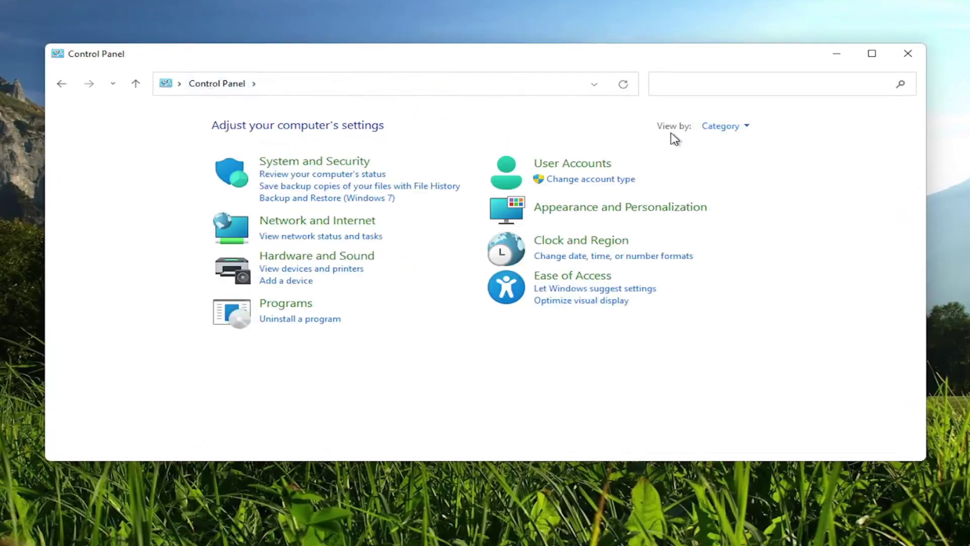
left_click(728, 128)
left_click(733, 165)
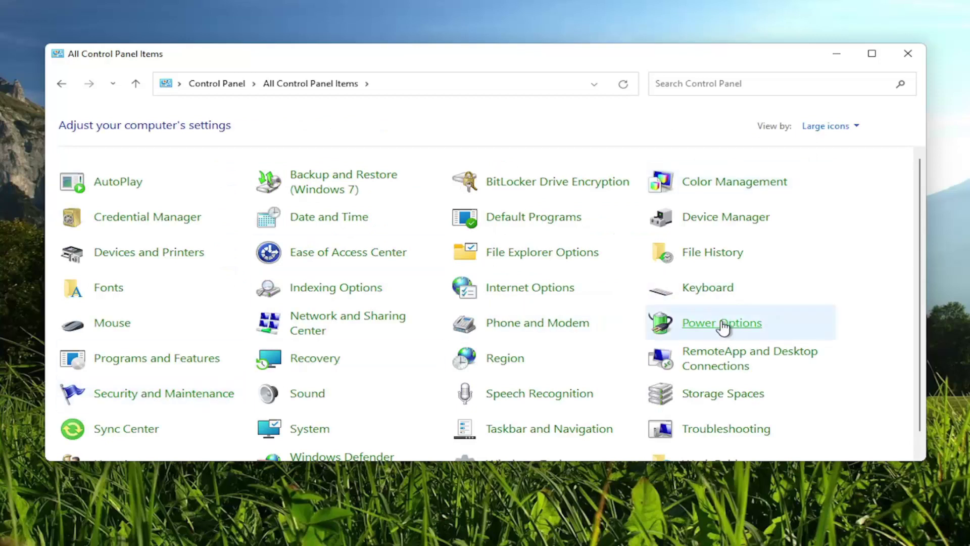
left_click(717, 326)
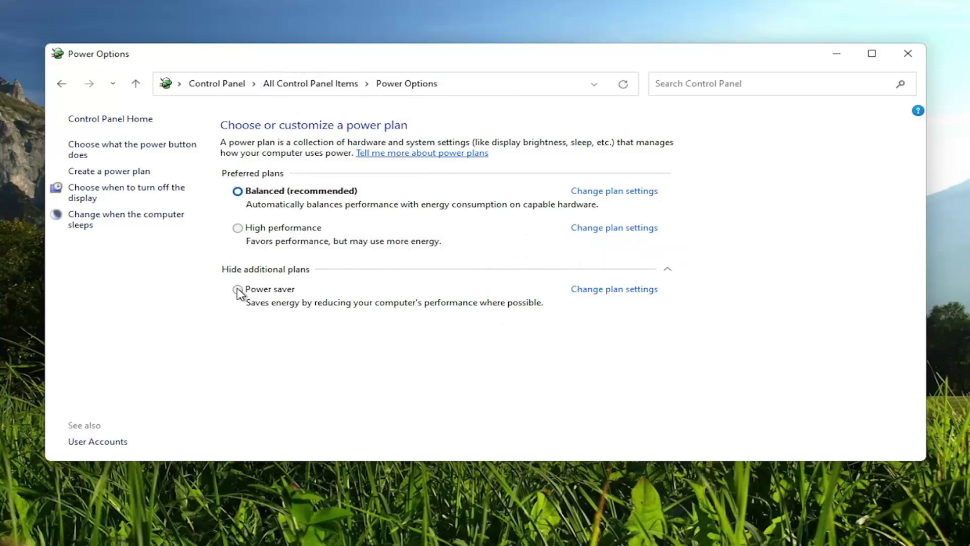
Step: Select the High performance power plan, check the additional plans and close Power Options
left_click(238, 229)
left_click(265, 270)
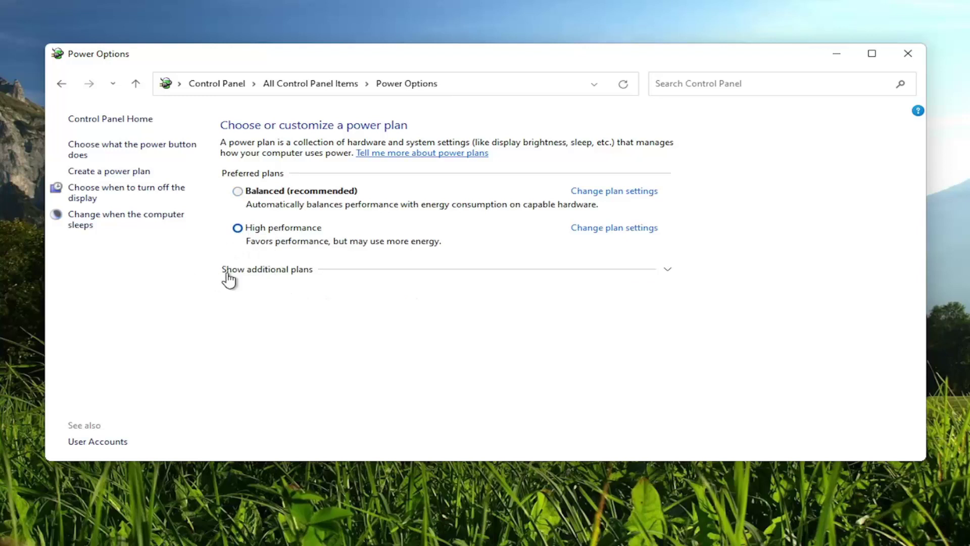
left_click(313, 275)
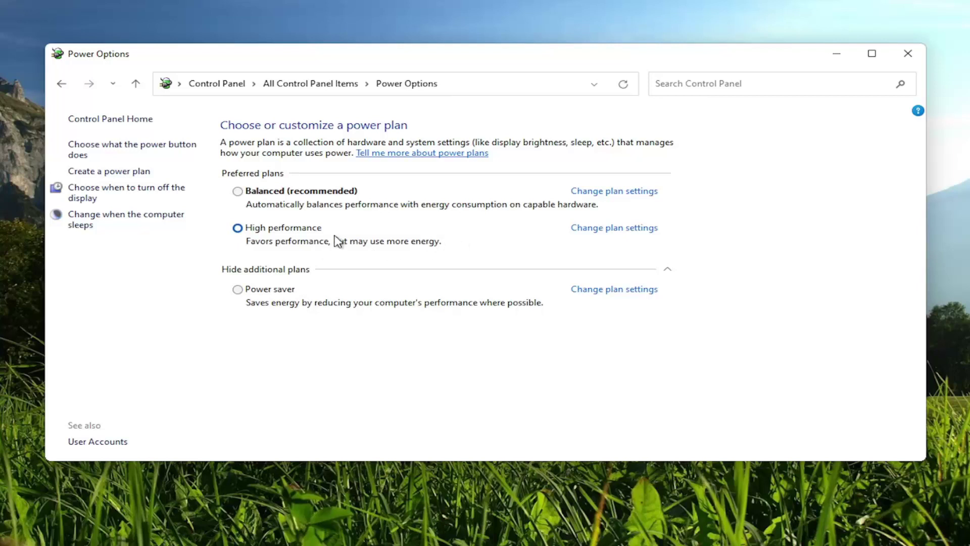
left_click(253, 270)
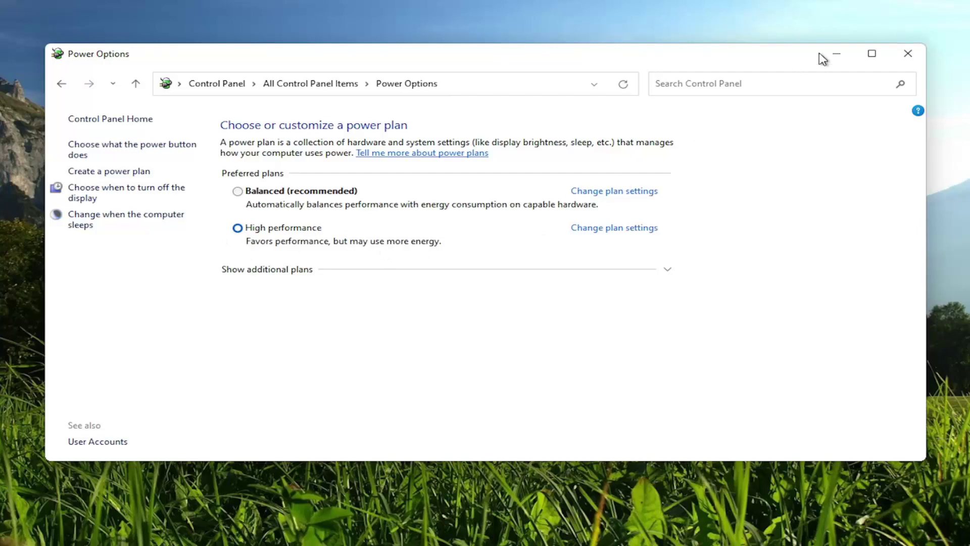
left_click(908, 53)
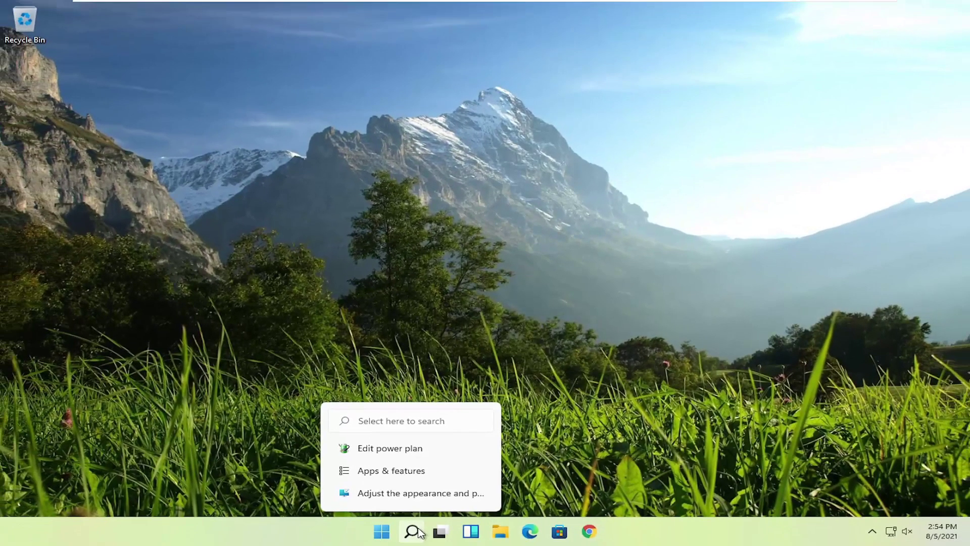
Step: Open the appearance and performance settings of Windows and apply Adjust for best performance to the visual effects
left_click(418, 532)
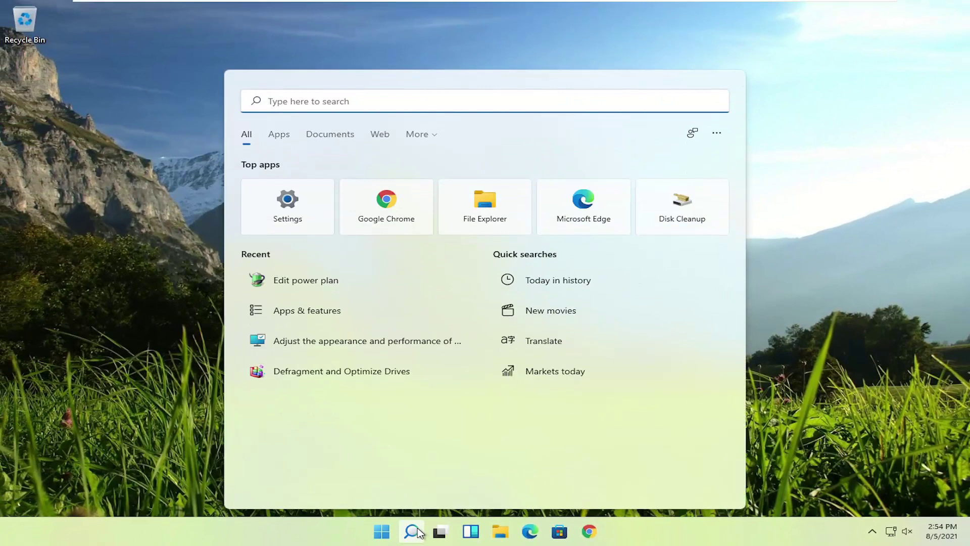
type("adjust")
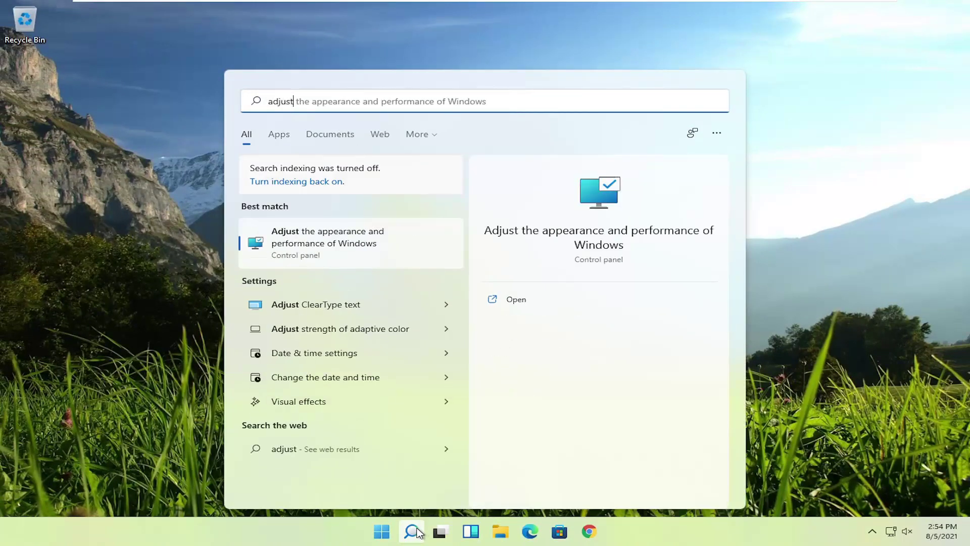
left_click(305, 255)
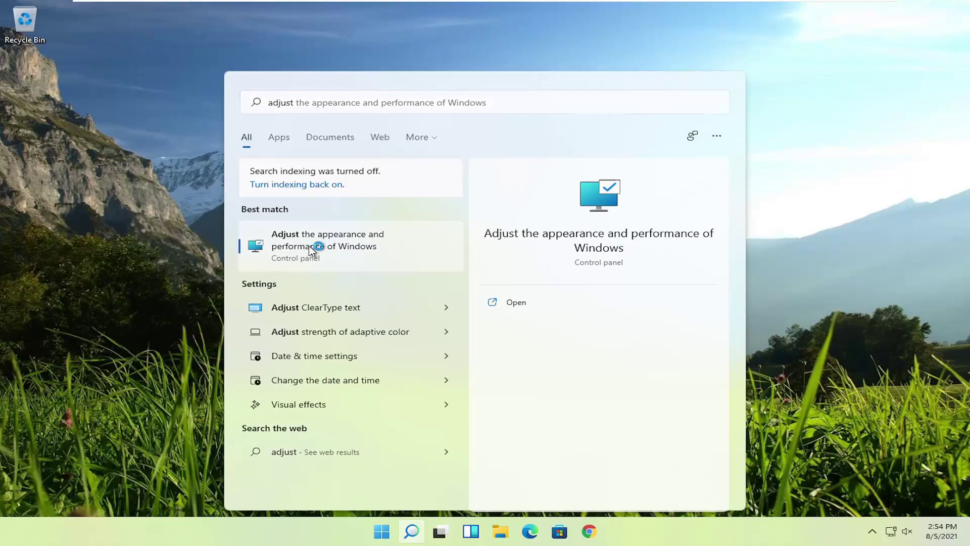
left_click_drag(216, 54, 478, 47)
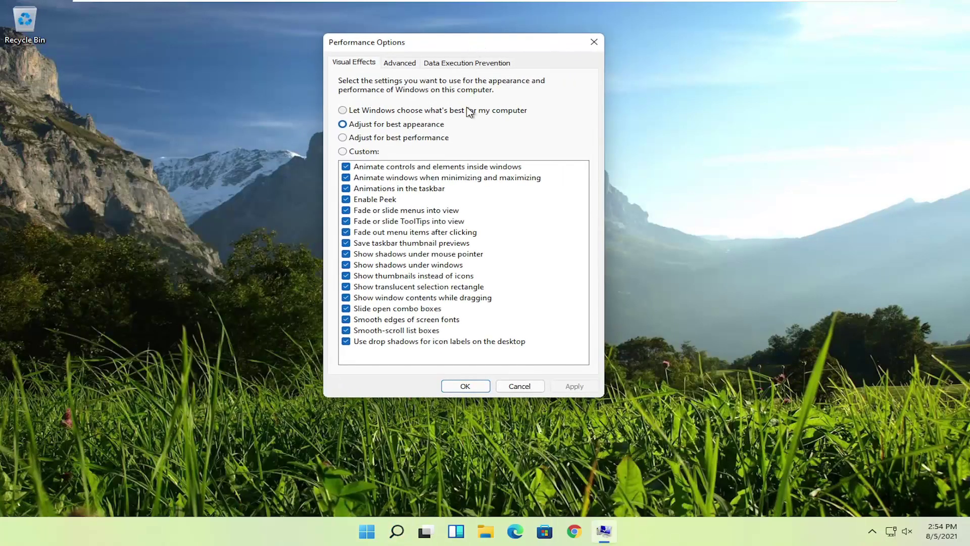
left_click(365, 137)
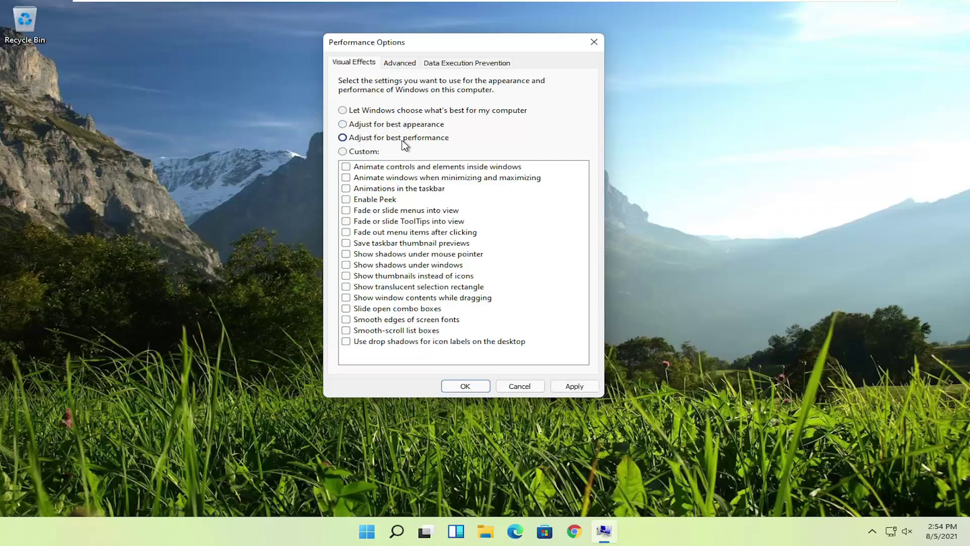
left_click(574, 385)
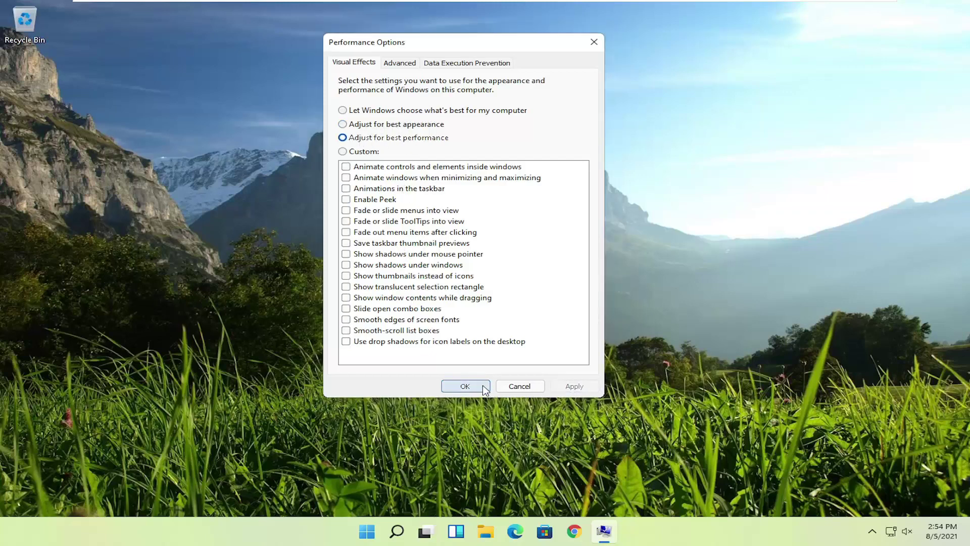
left_click(465, 386)
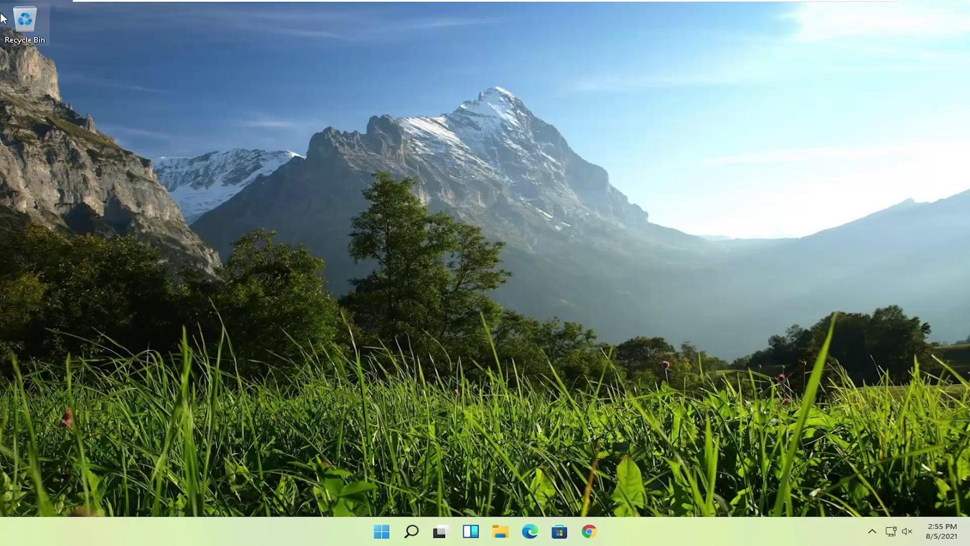
Step: Open the Recycle Bin, move its window to observe the visual effects, and close it
double_click(20, 23)
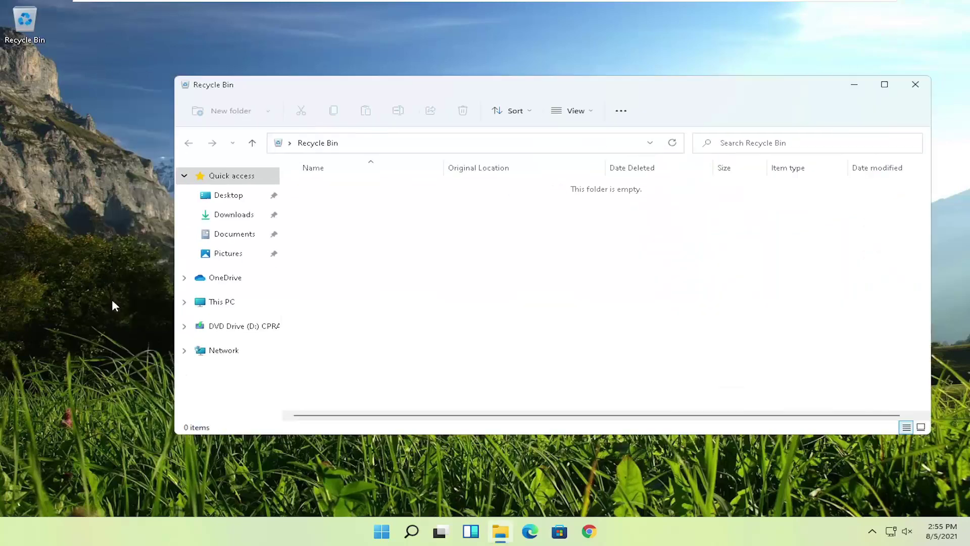
left_click(227, 197)
left_click_drag(351, 95, 316, 91)
left_click(881, 81)
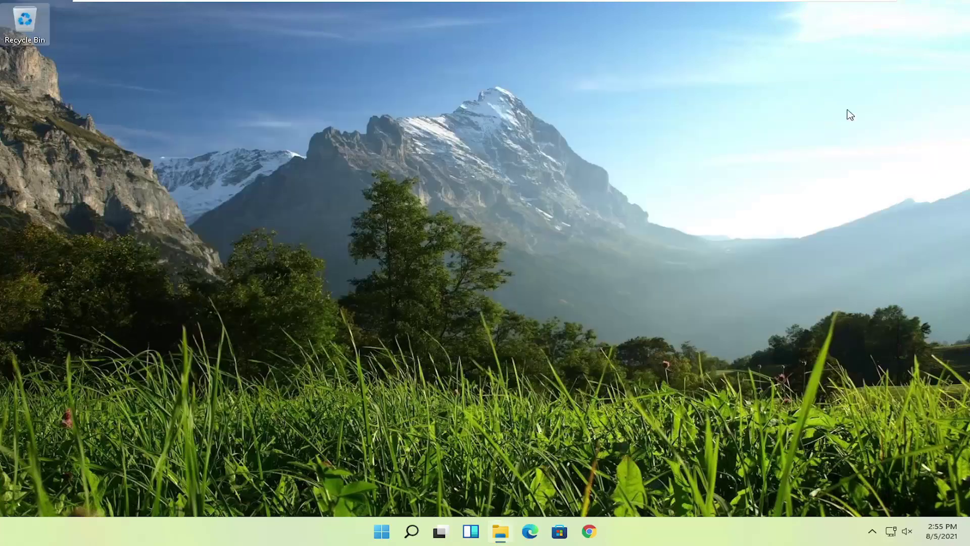
Step: Open the appearance and performance settings of Windows and move the Performance Options window across the desktop
left_click(421, 536)
type("adjust")
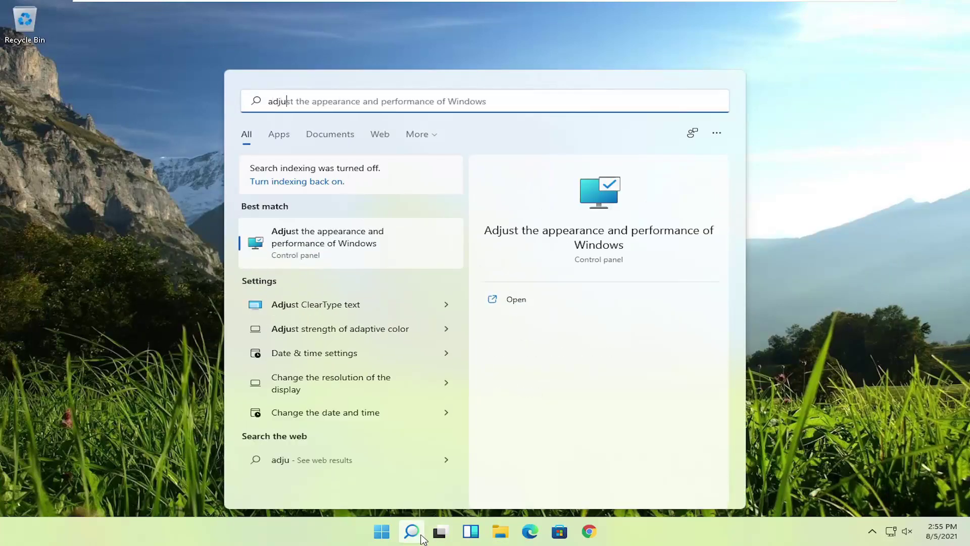
left_click(340, 243)
left_click_drag(251, 95, 445, 68)
Step: Enable the visual effects Fade or slide menus into view and Fade out menu items after clicking, and apply them
left_click(308, 230)
left_click(312, 251)
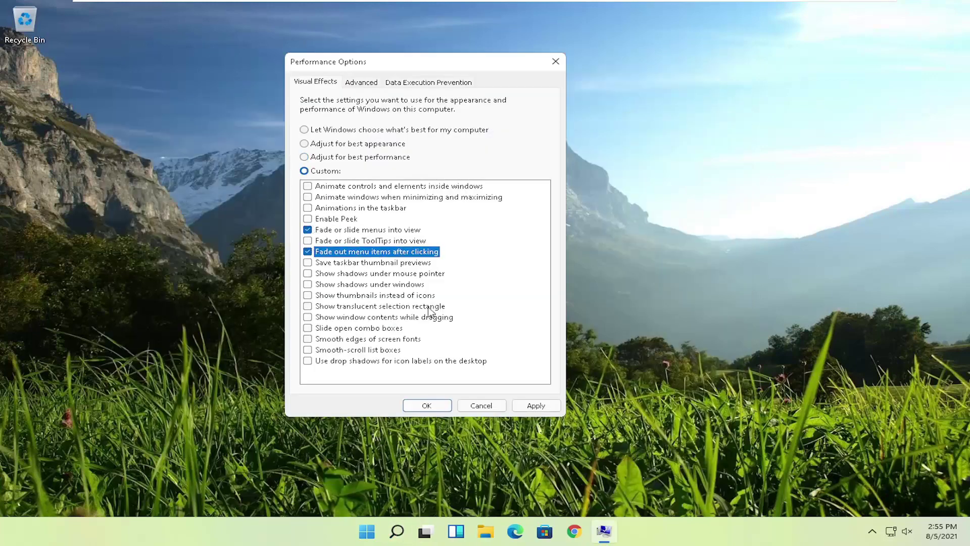
left_click(536, 405)
Step: Disable both menu fade effects, apply Show window contents while dragging instead, and move the dialog to test it
left_click(307, 251)
left_click(307, 229)
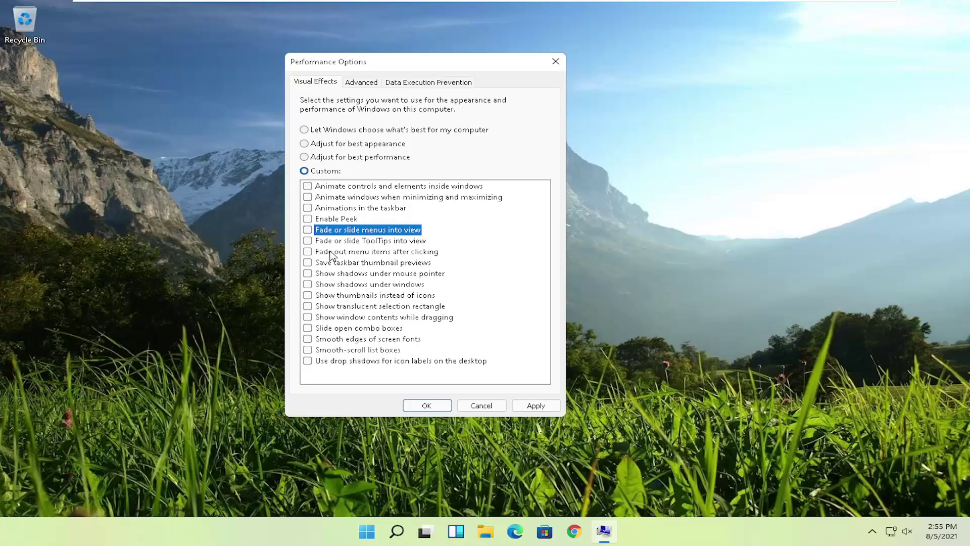
left_click(309, 327)
left_click(308, 317)
left_click(309, 328)
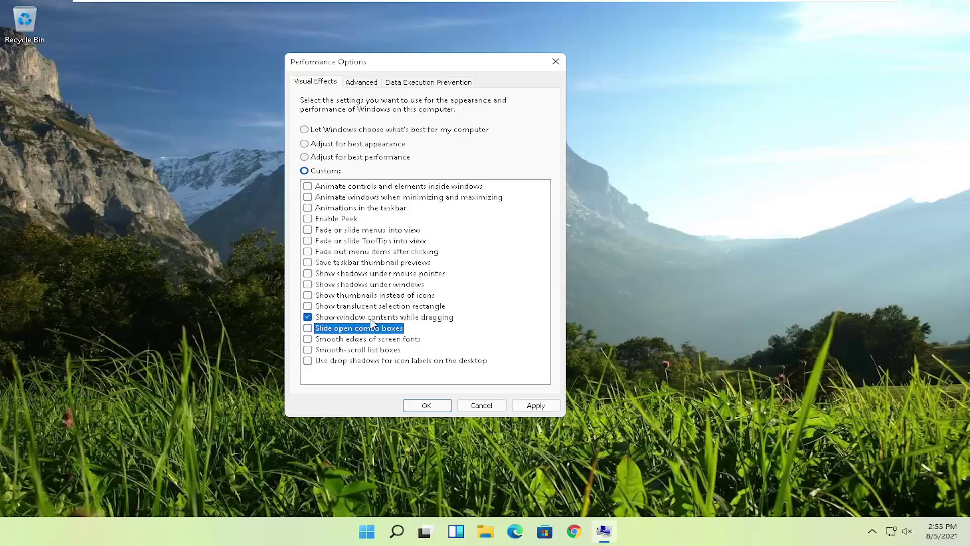
left_click(525, 408)
mouse_move(428, 63)
left_mouse_down()
mouse_move(616, 71)
mouse_move(419, 72)
left_mouse_up()
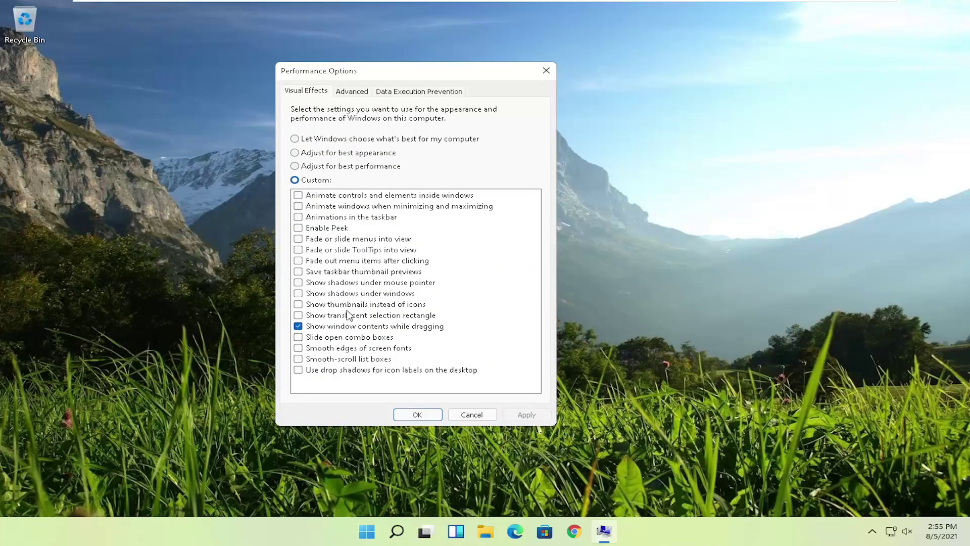
Step: Apply Smooth edges of screen fonts and Smooth-scroll list boxes to compare the look, and clear both options again
left_click(298, 358)
left_click(298, 347)
left_click(526, 414)
left_click(298, 359)
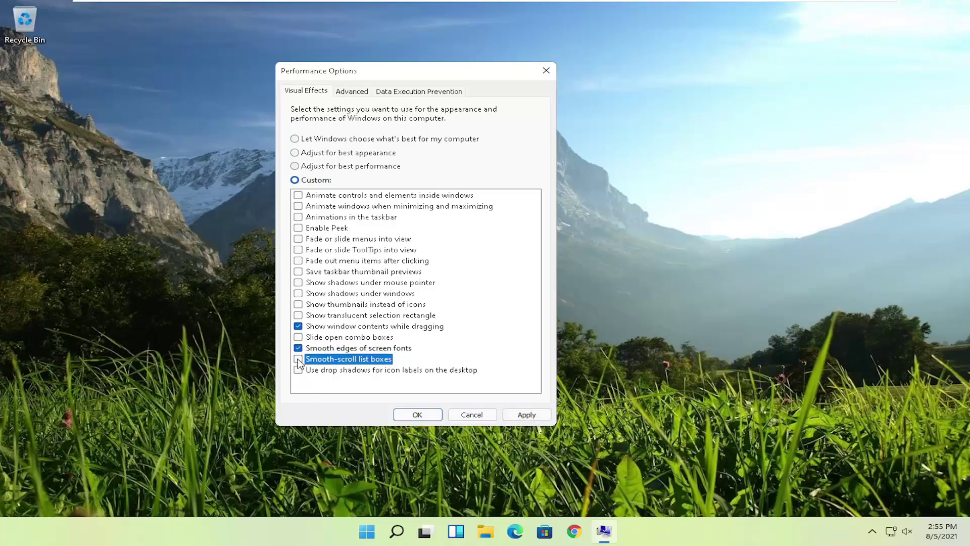
left_click(299, 348)
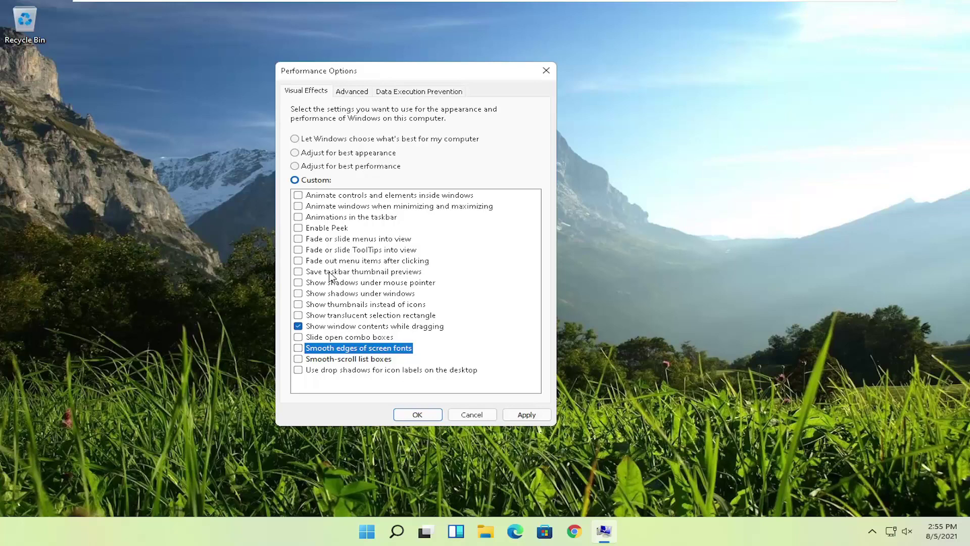
Step: Set the visual effects to Adjust for best performance, apply the setting and close Performance Options
left_click(319, 167)
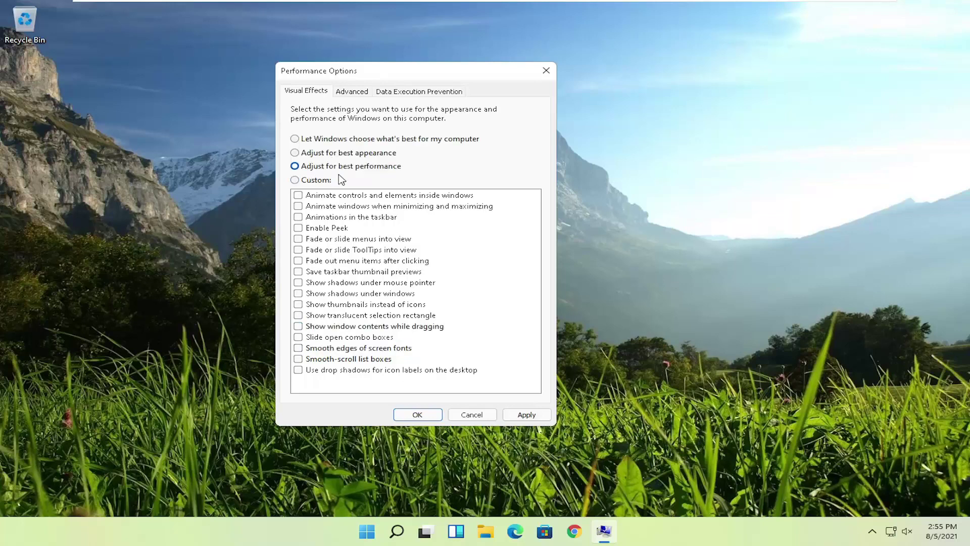
left_click(528, 415)
left_click(418, 416)
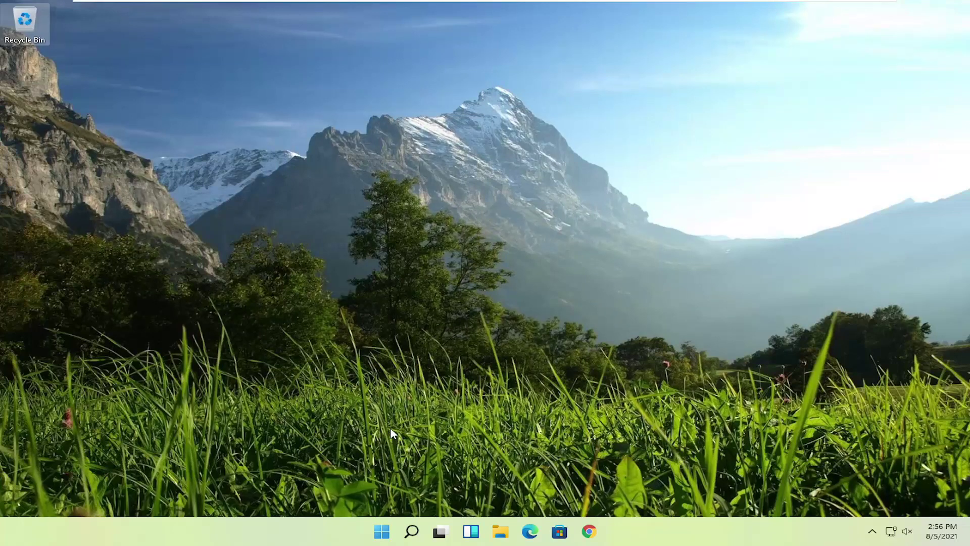
Step: Search Windows for "disk cleanup" and open the Disk Cleanup app
left_click(412, 531)
type("d")
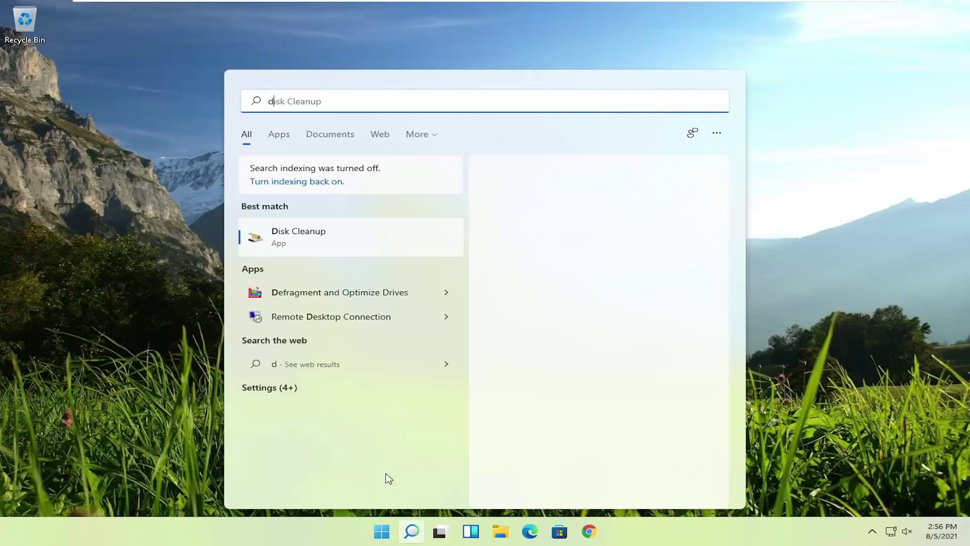
type("isk cleanup")
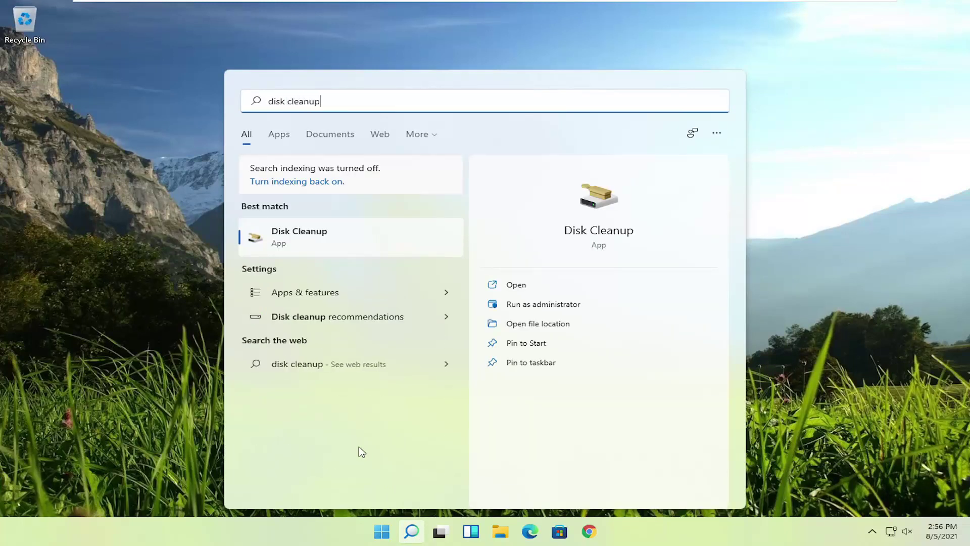
left_click(298, 239)
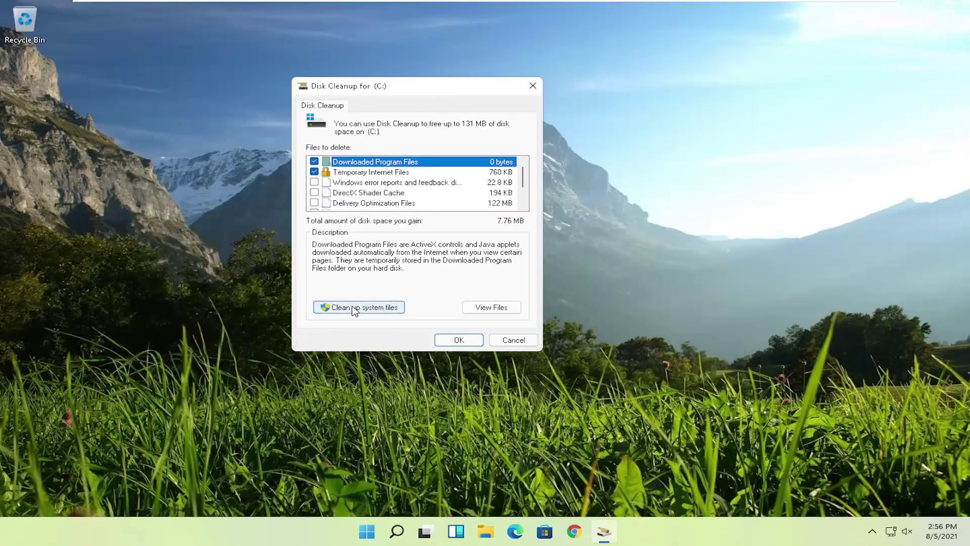
Step: Include system files in the cleanup of drive C: and permanently delete the preselected files
left_click(361, 308)
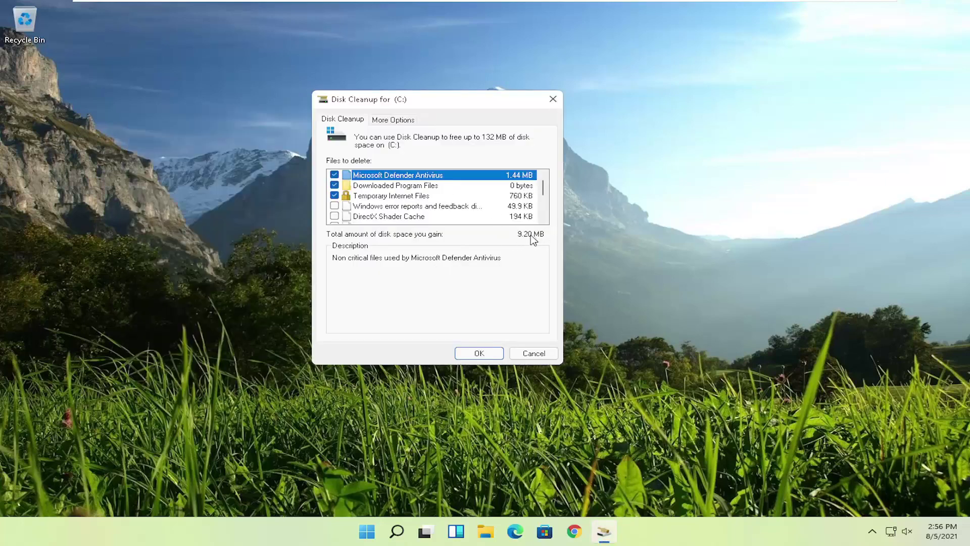
left_click(486, 353)
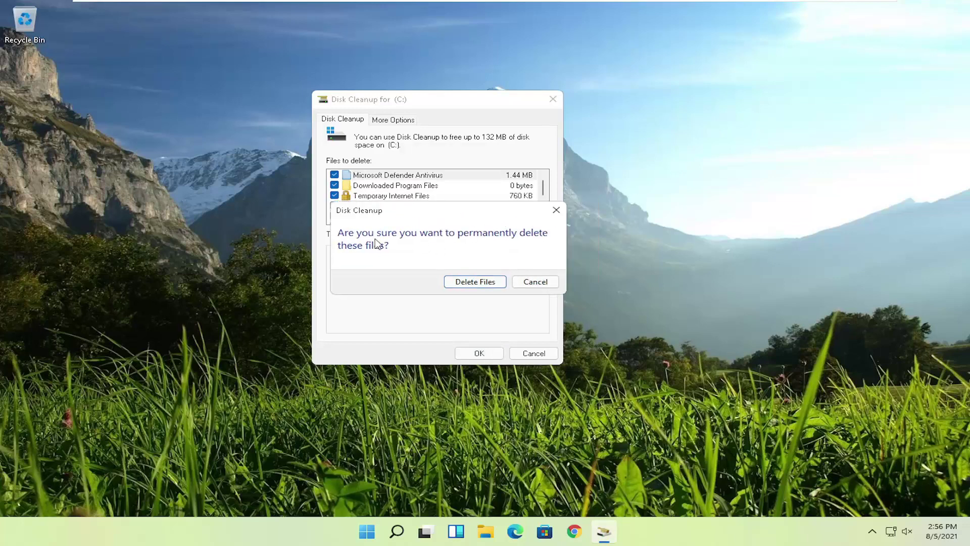
left_click(472, 282)
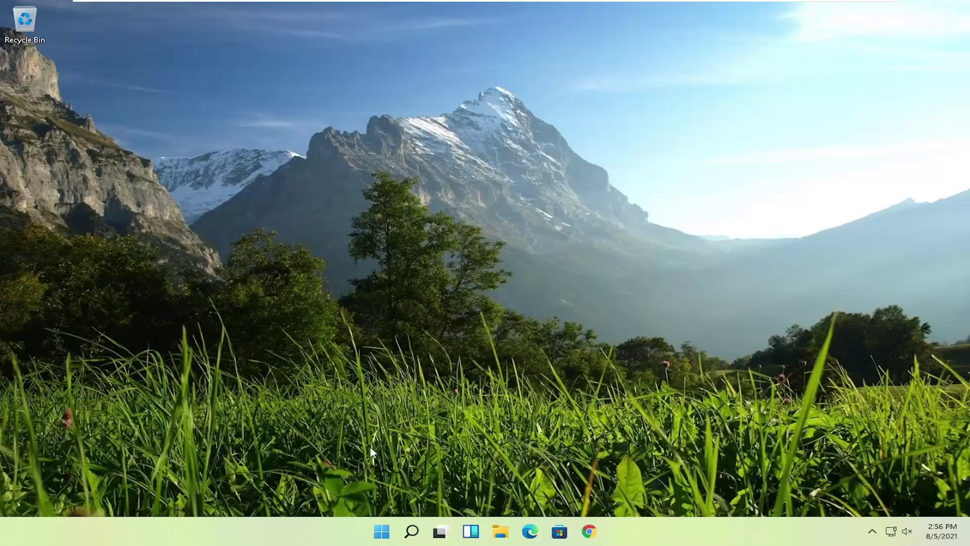
Step: Search for "disk defrag", optimize drive C: with Defragment and Optimize Drives, and close the tool
left_click(382, 534)
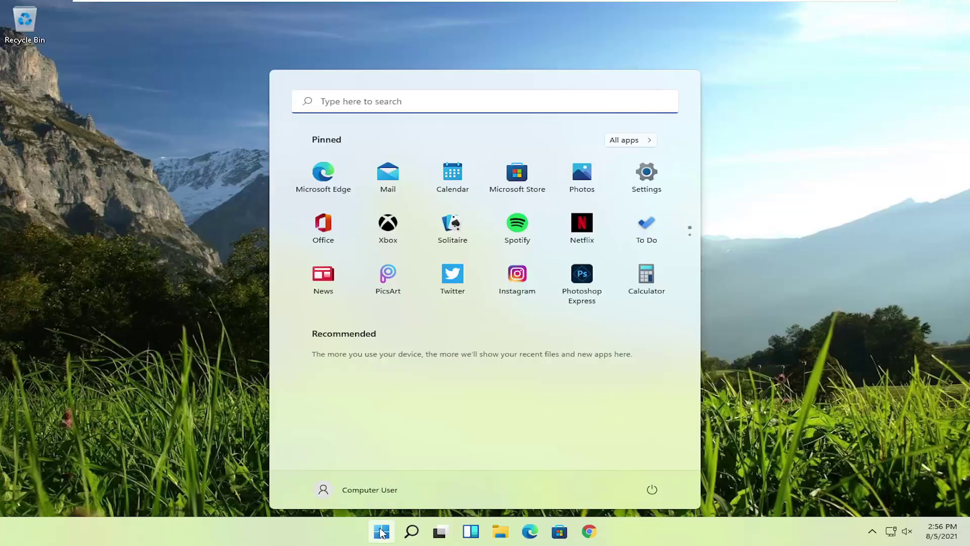
type("disk dea")
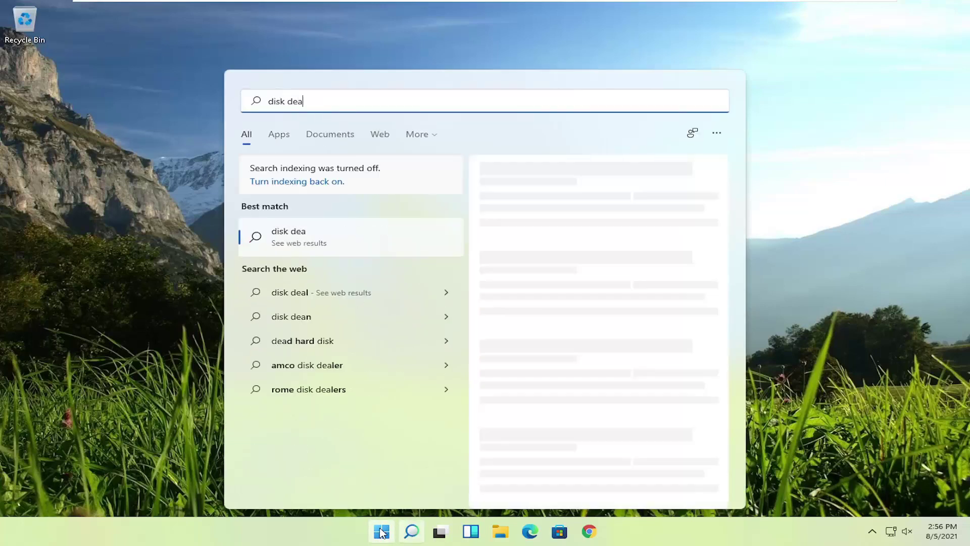
key("BackSpace")
type("frag")
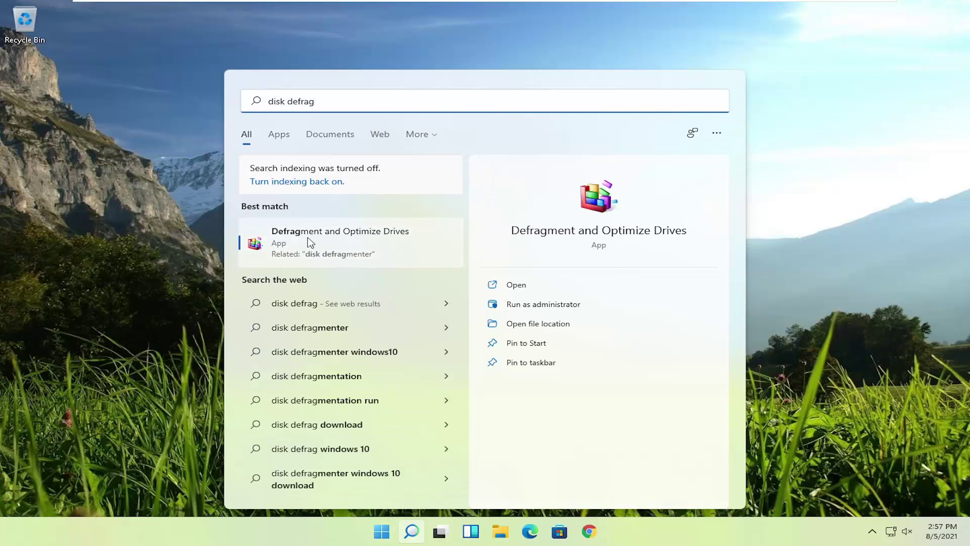
left_click(349, 246)
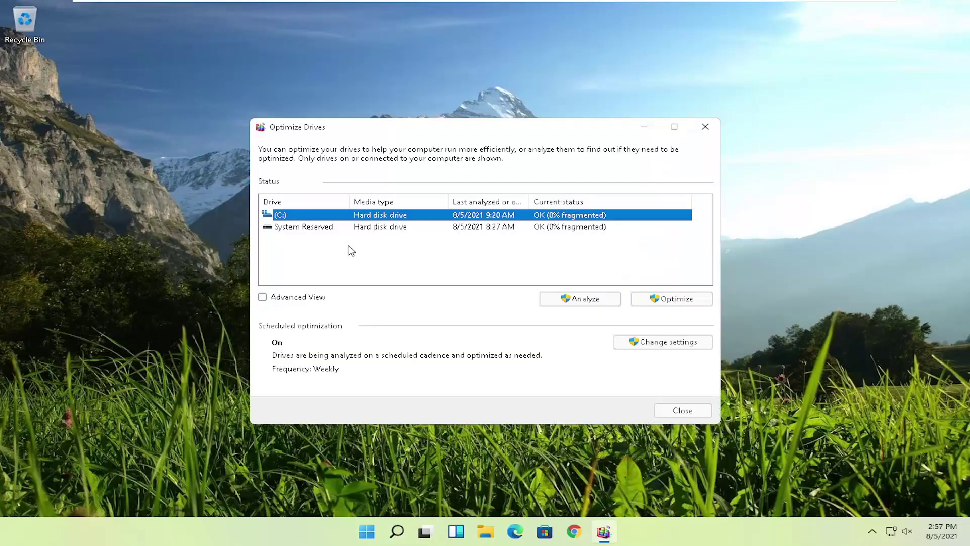
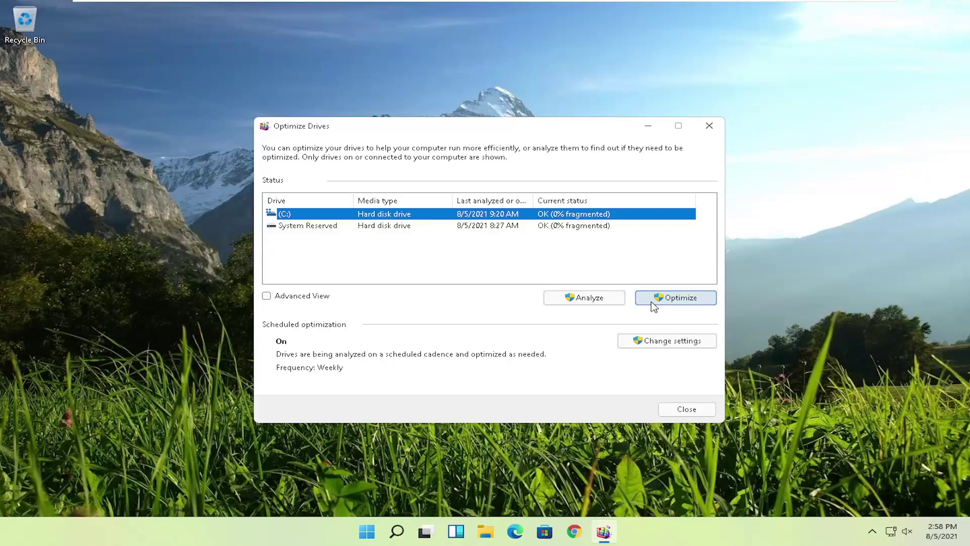
left_click(680, 298)
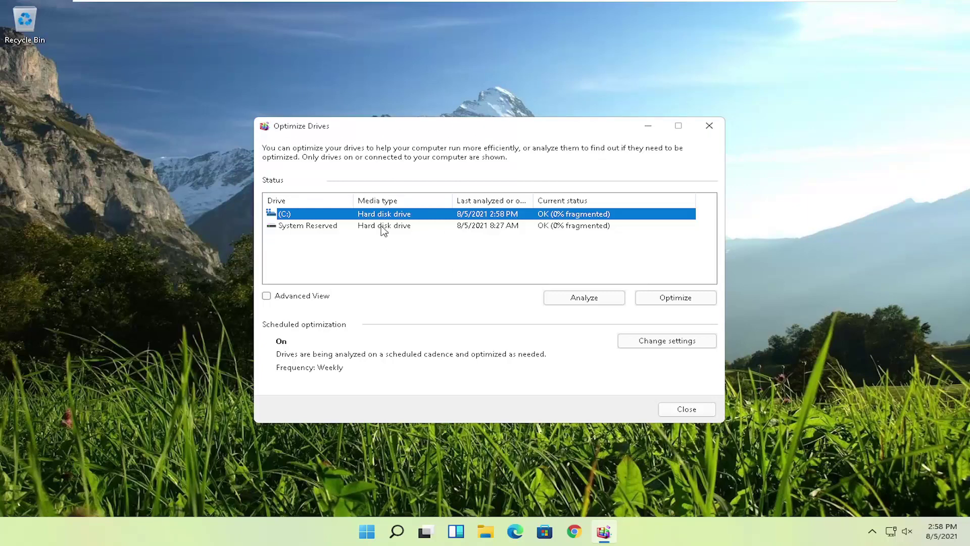
left_click(709, 125)
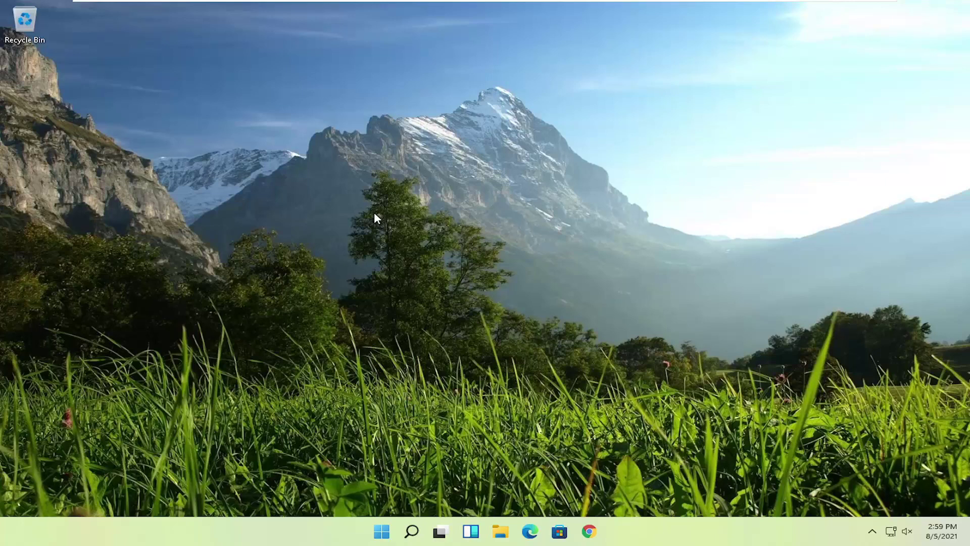
Step: Search for "cmd" and run Command Prompt as administrator, allowing it to make changes to the device
left_click(414, 530)
type("cmd")
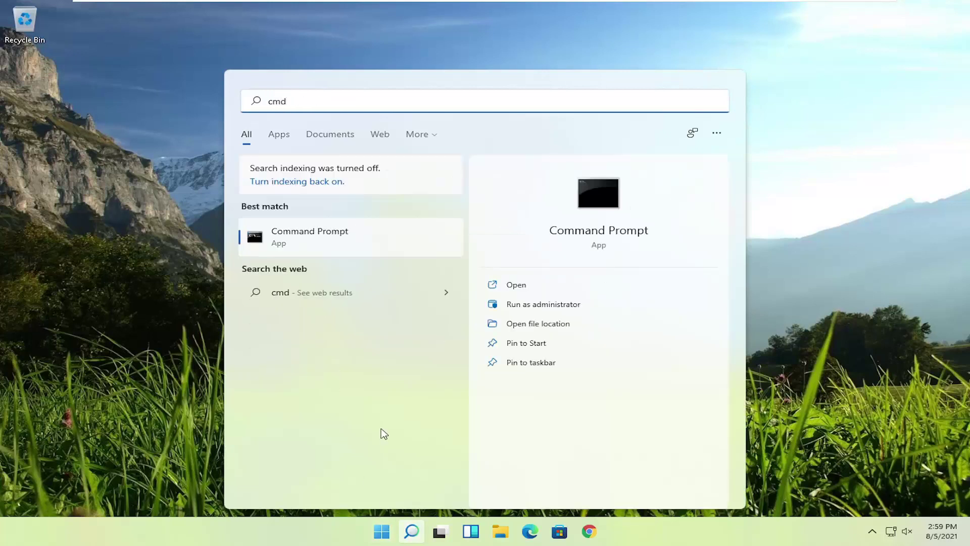
right_click(298, 238)
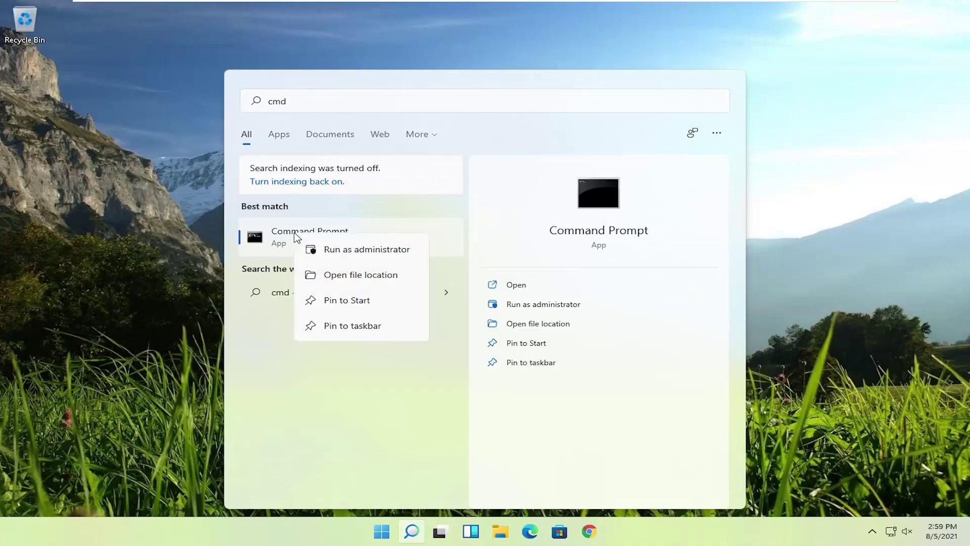
left_click(339, 250)
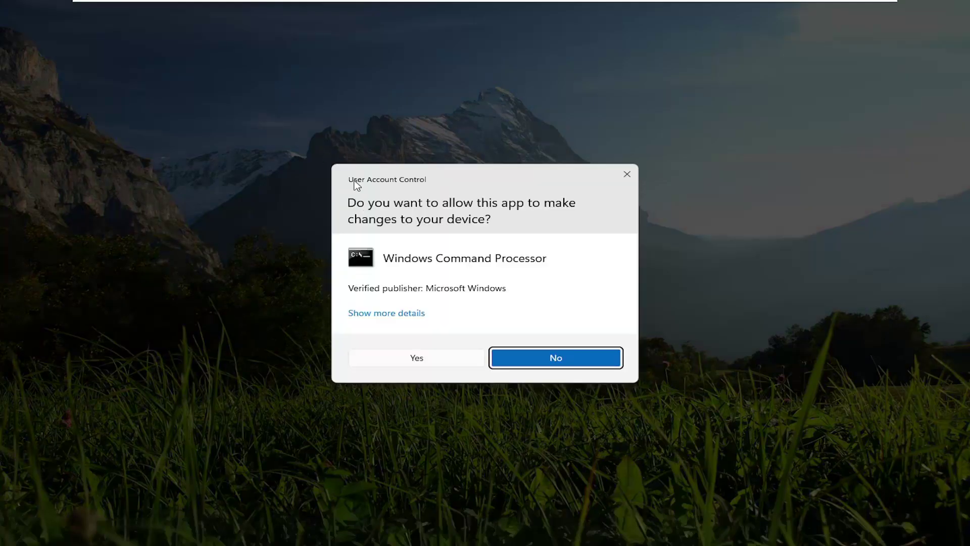
left_click(401, 360)
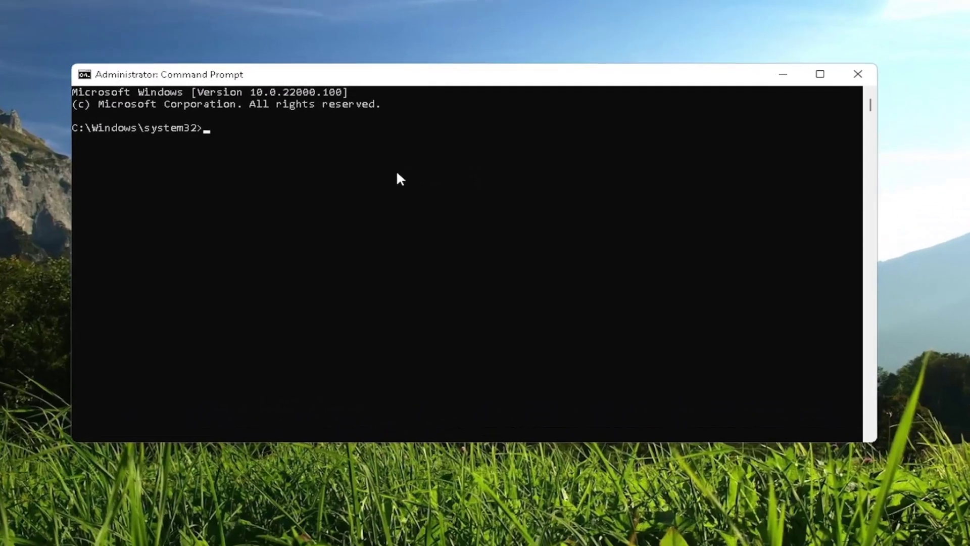
Step: Run the system file check sfc /scannow and close Command Prompt once the scan is complete
type("sfc ")
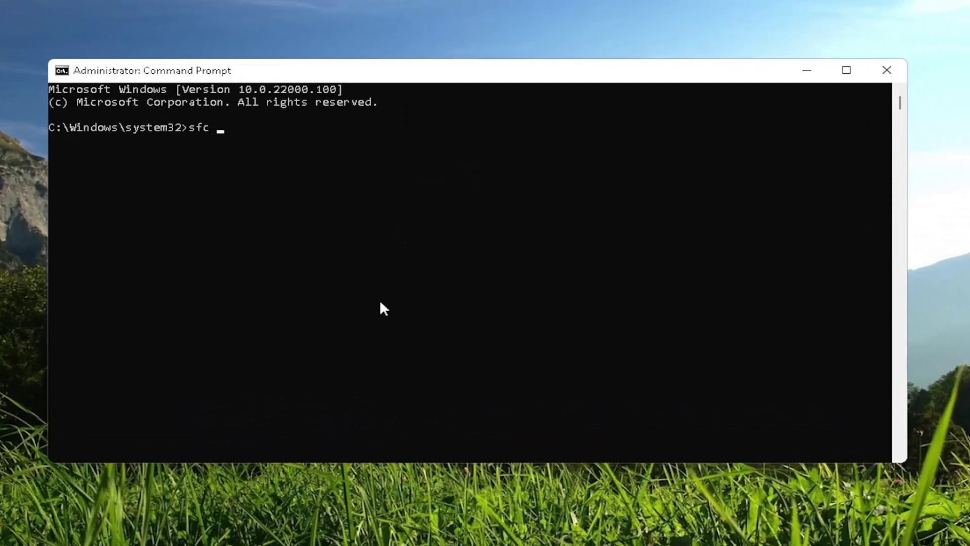
type("/scannow")
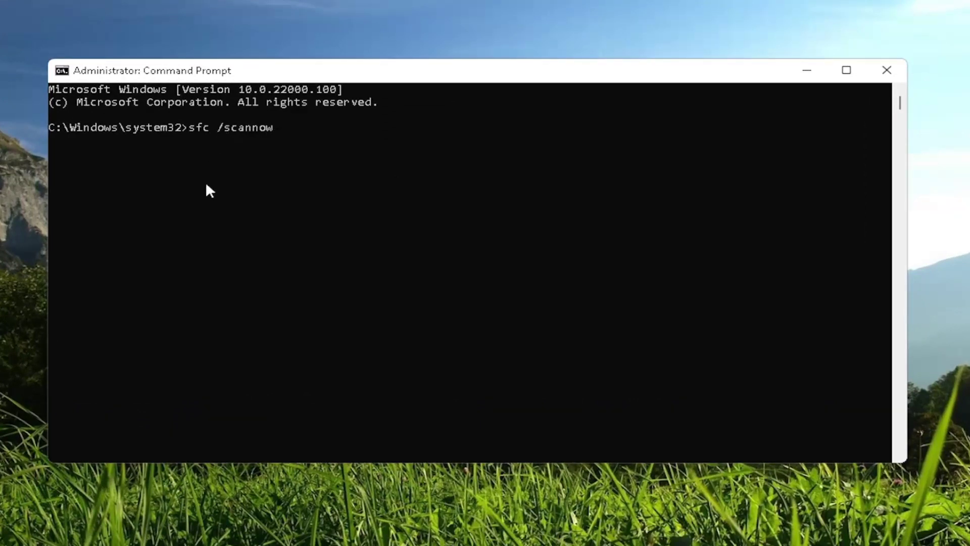
key("Return")
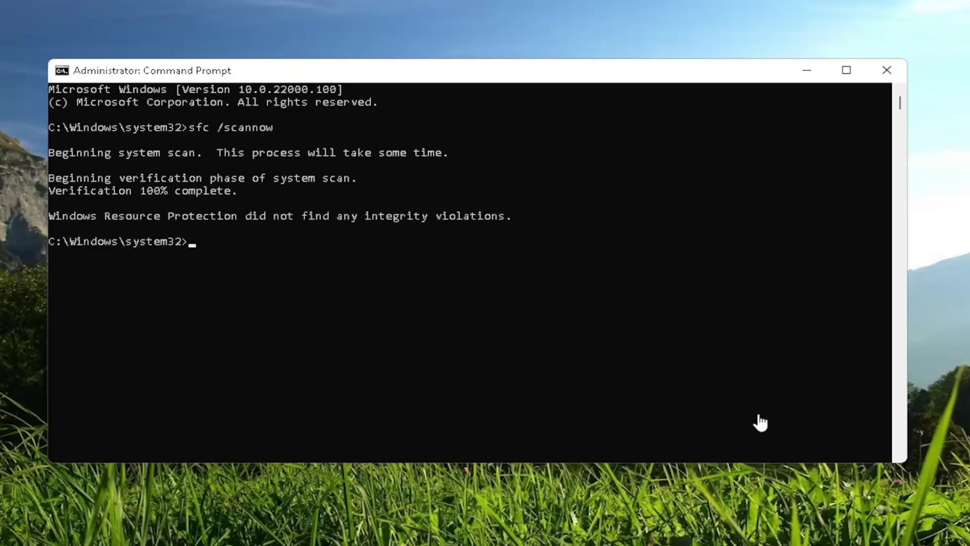
left_click(887, 70)
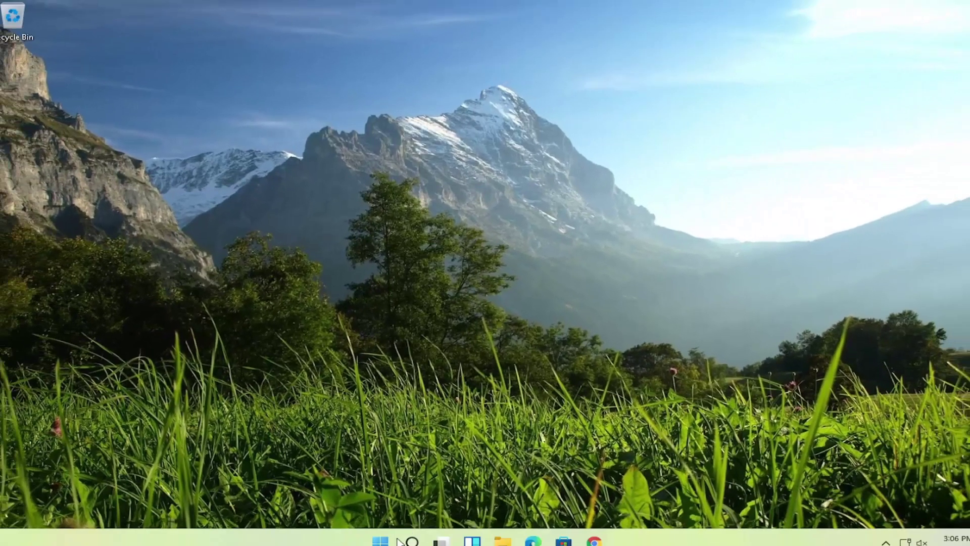
Step: Restart the computer
right_click(382, 531)
mouse_move(422, 486)
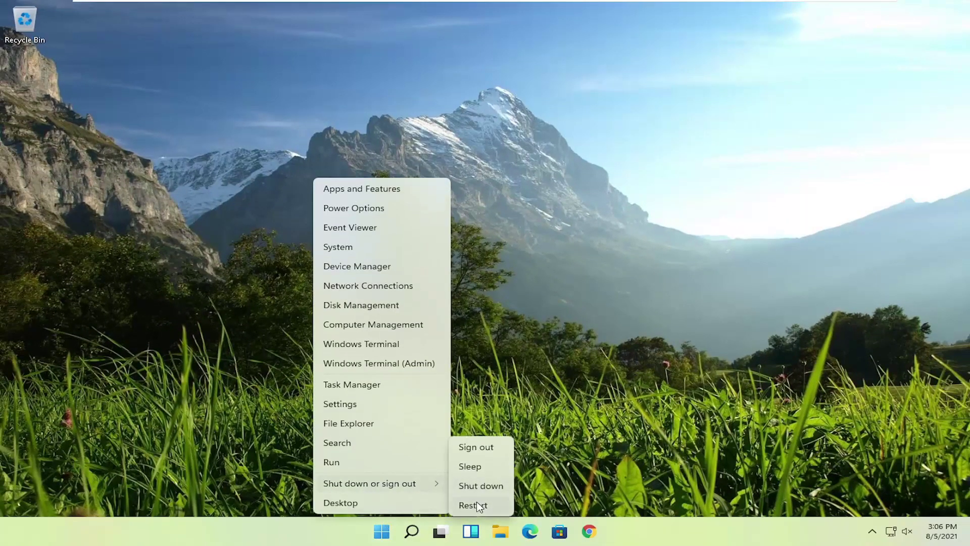
left_click(475, 502)
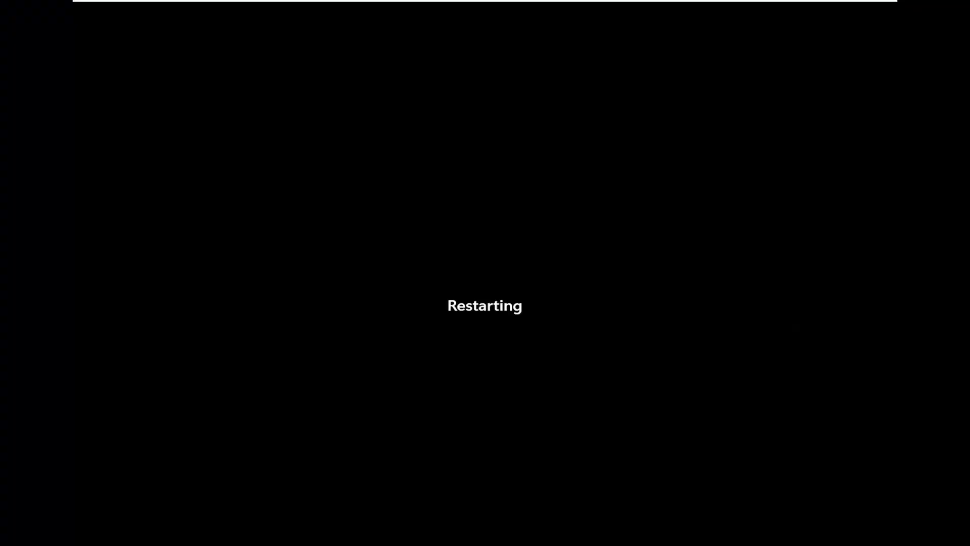